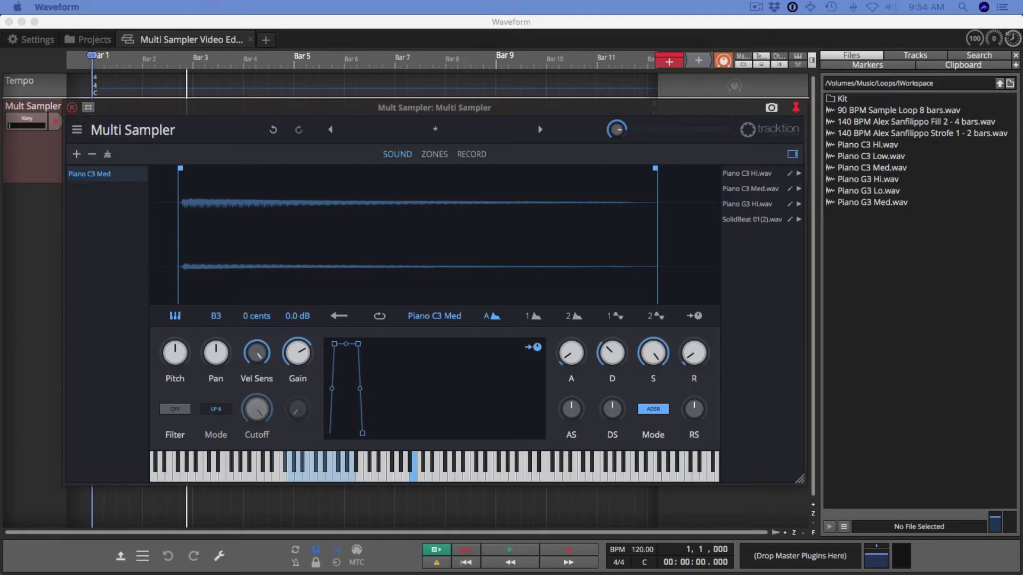
Review the plugin's MPE, input/output bus and channel configuration options
click(80, 133)
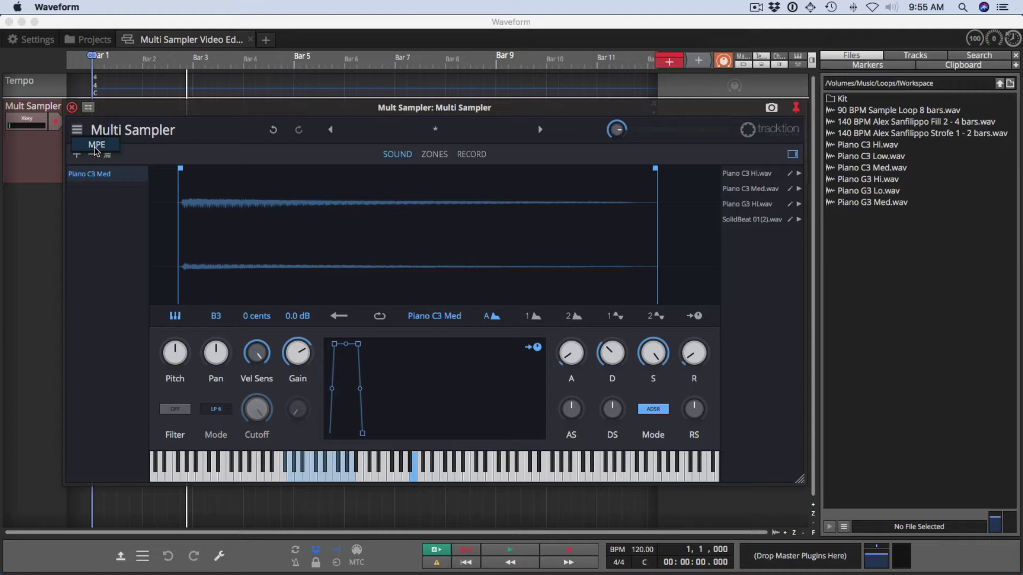
click(87, 109)
click(116, 238)
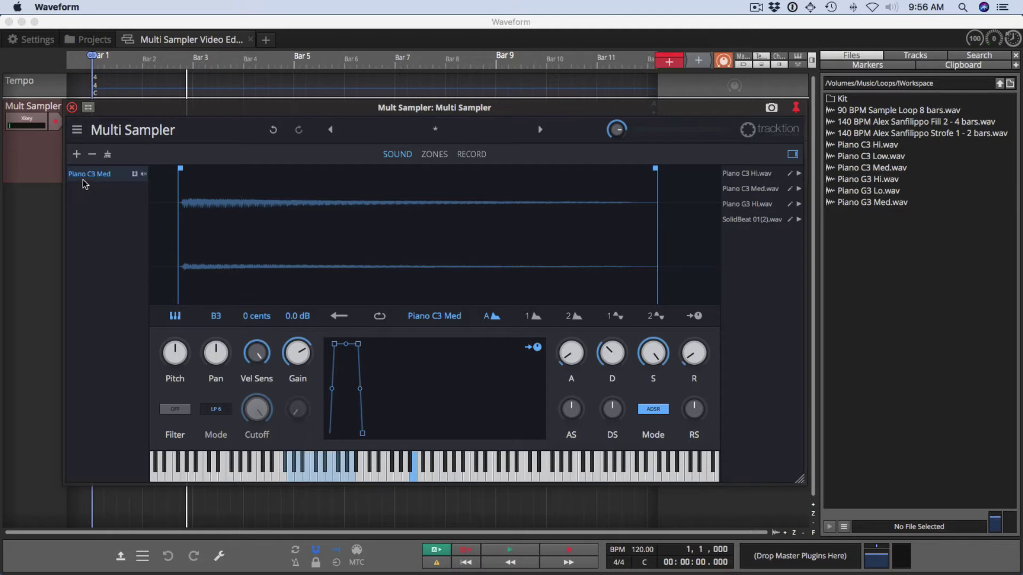
mouse_move(85, 181)
Load Piano C3 Low.wav as a layer and lengthen its envelope release to about 3.1 s and its decay
click(898, 160)
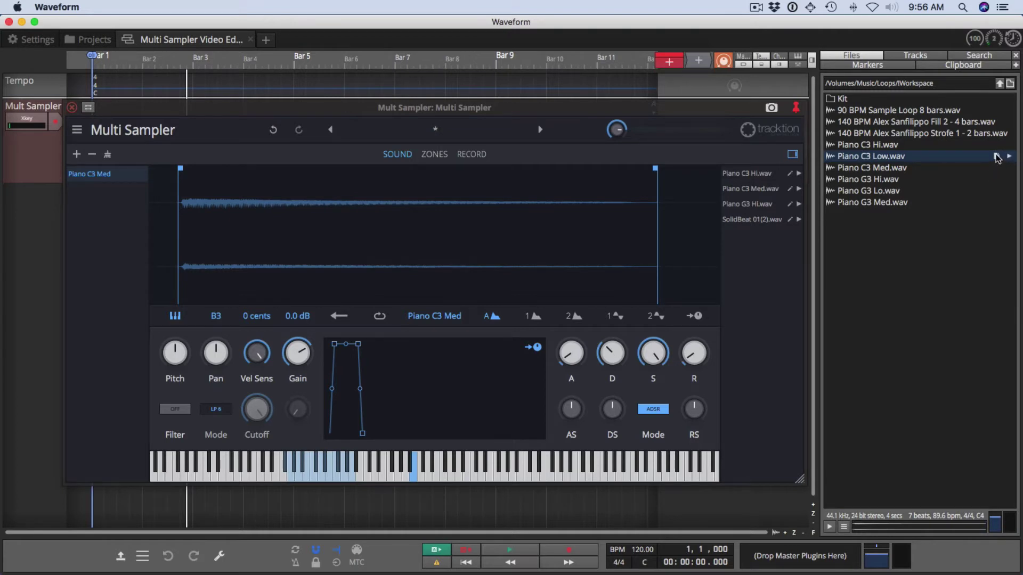
drag(999, 160, 89, 247)
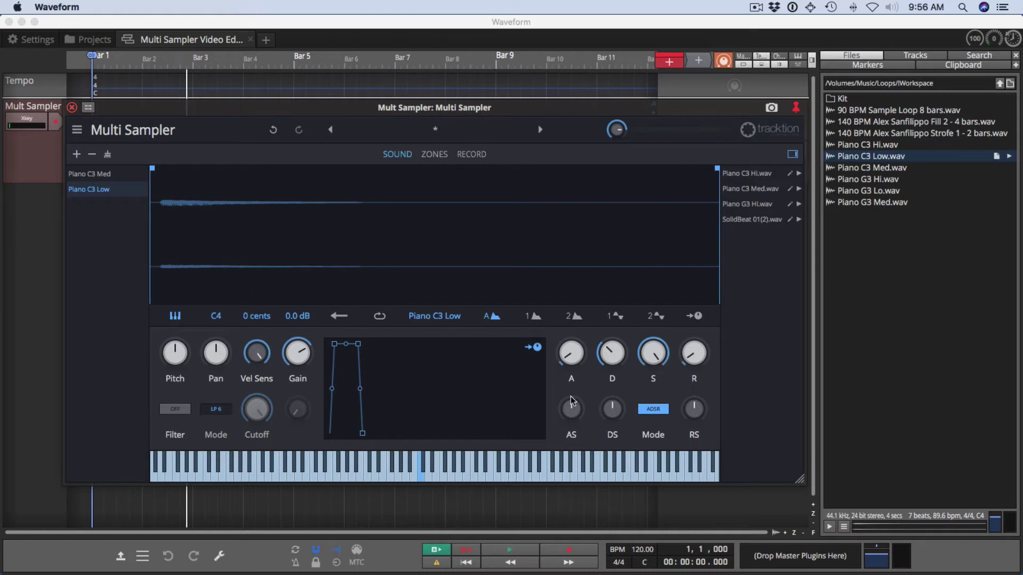
drag(363, 433, 408, 434)
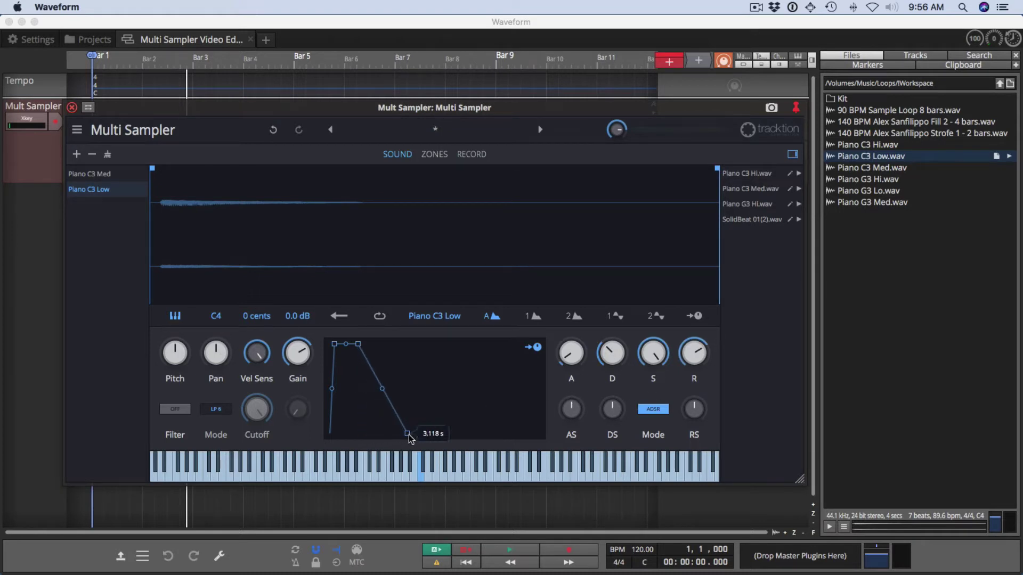
drag(358, 344, 404, 347)
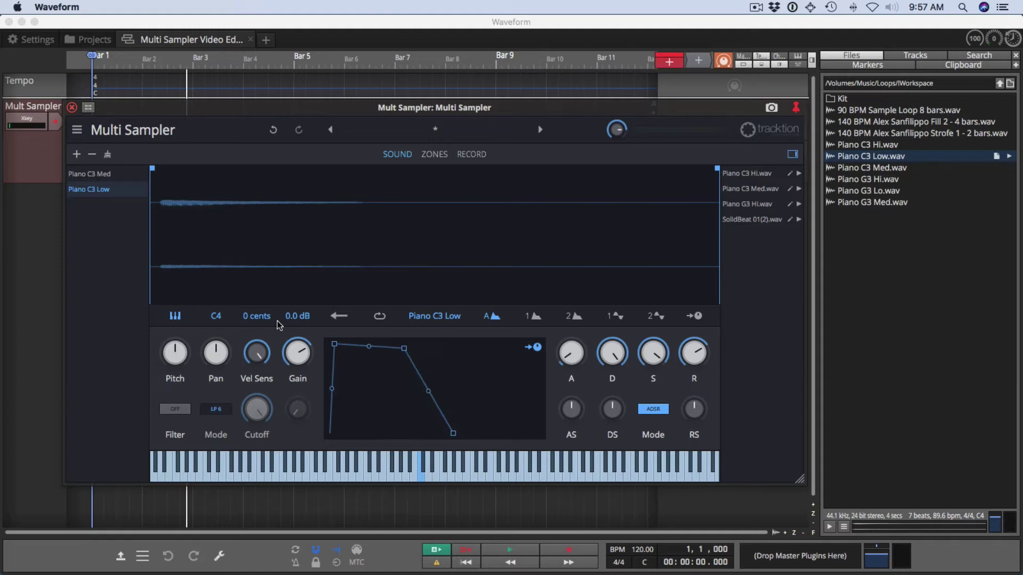
Nudge the sample start slightly later and trim the sample end to roughly halfway
click(215, 317)
drag(152, 169, 159, 169)
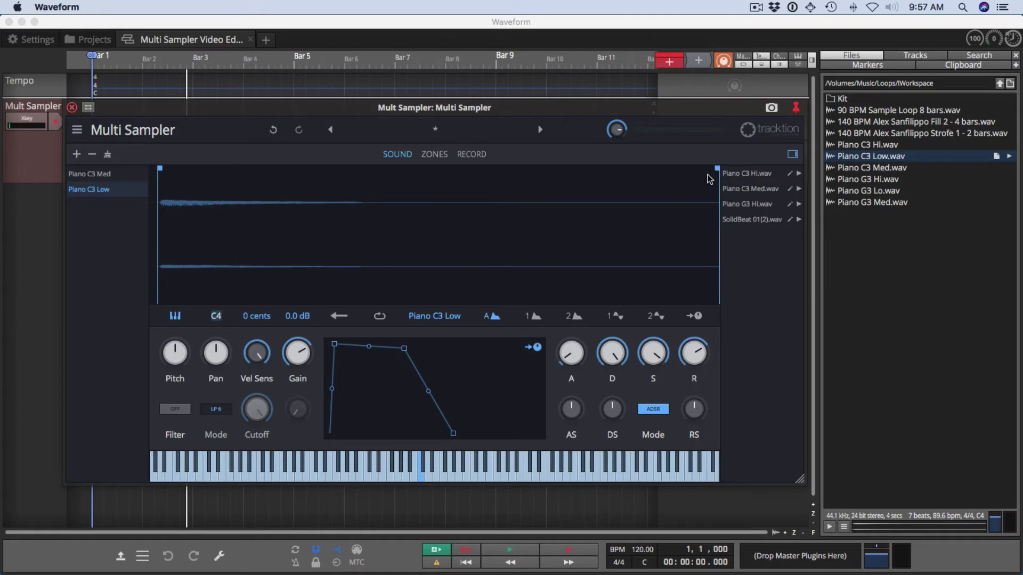
drag(717, 169, 421, 180)
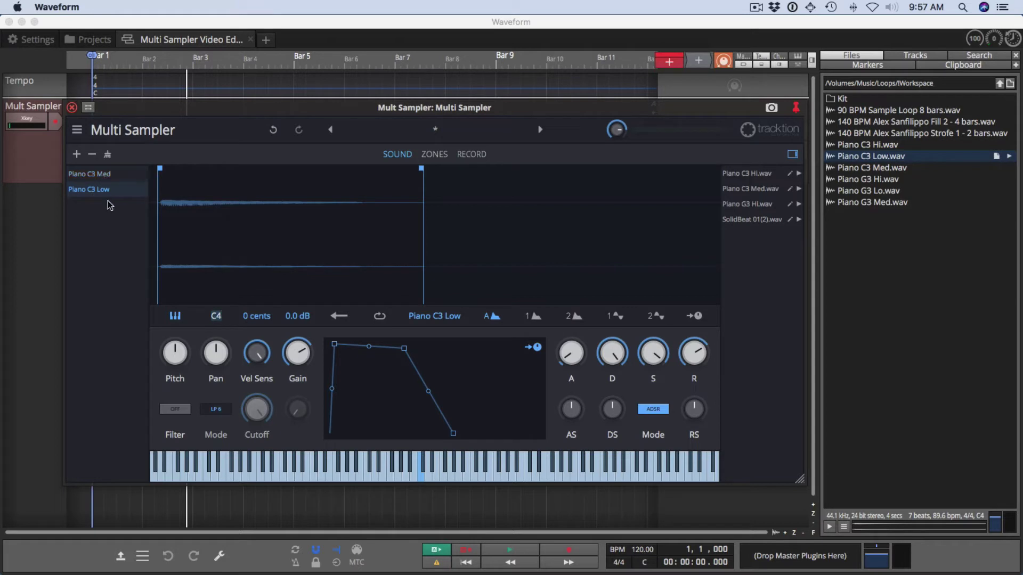
click(97, 175)
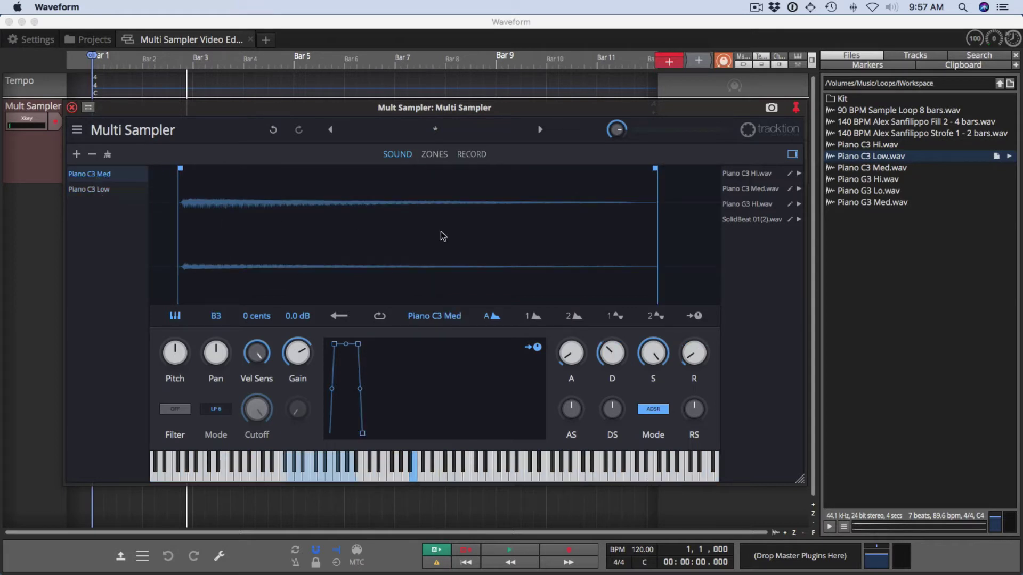
mouse_move(656, 169)
mouse_down()
mouse_move(647, 172)
mouse_move(658, 176)
mouse_up()
right_click(85, 177)
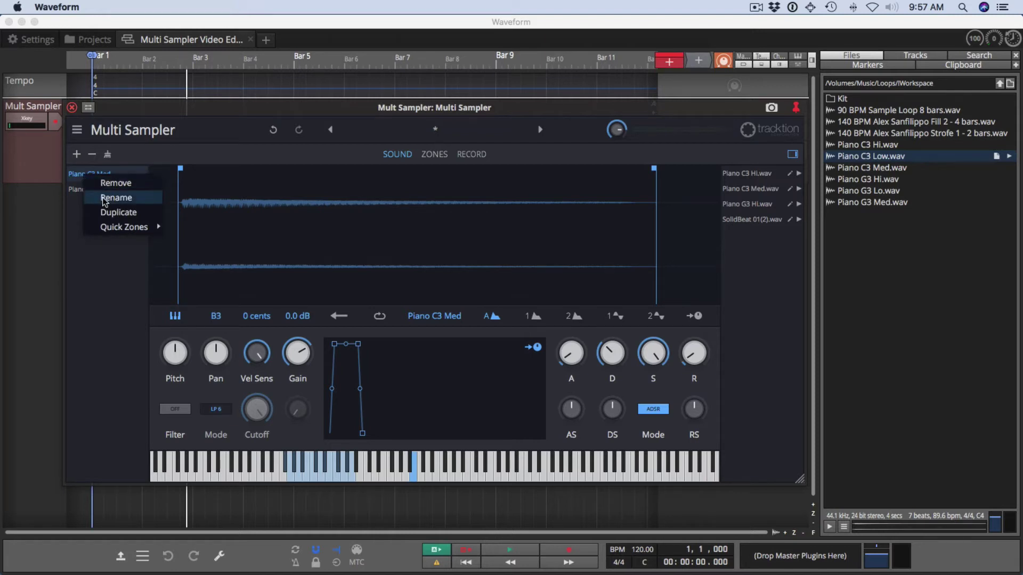
mouse_move(111, 225)
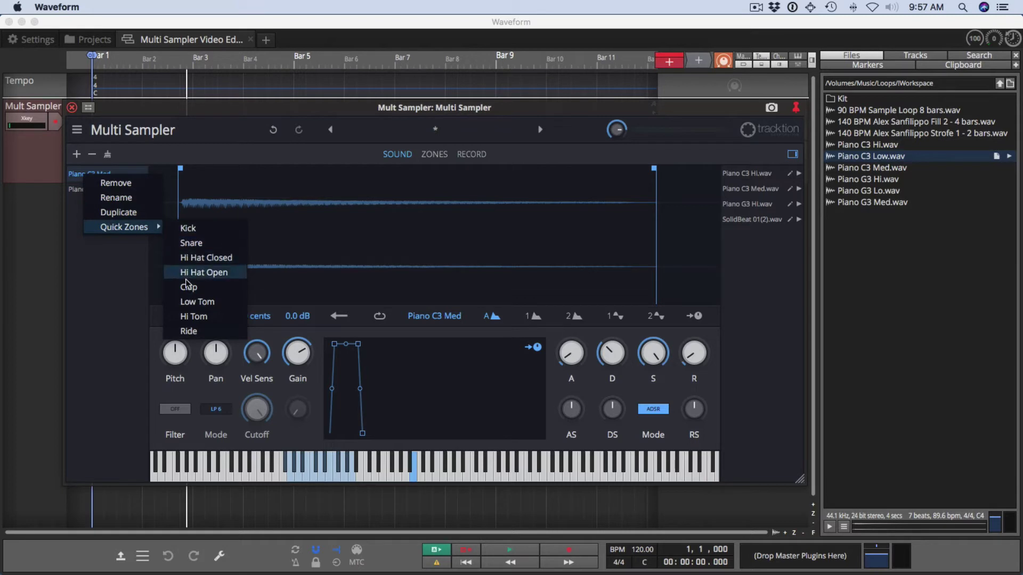
click(190, 242)
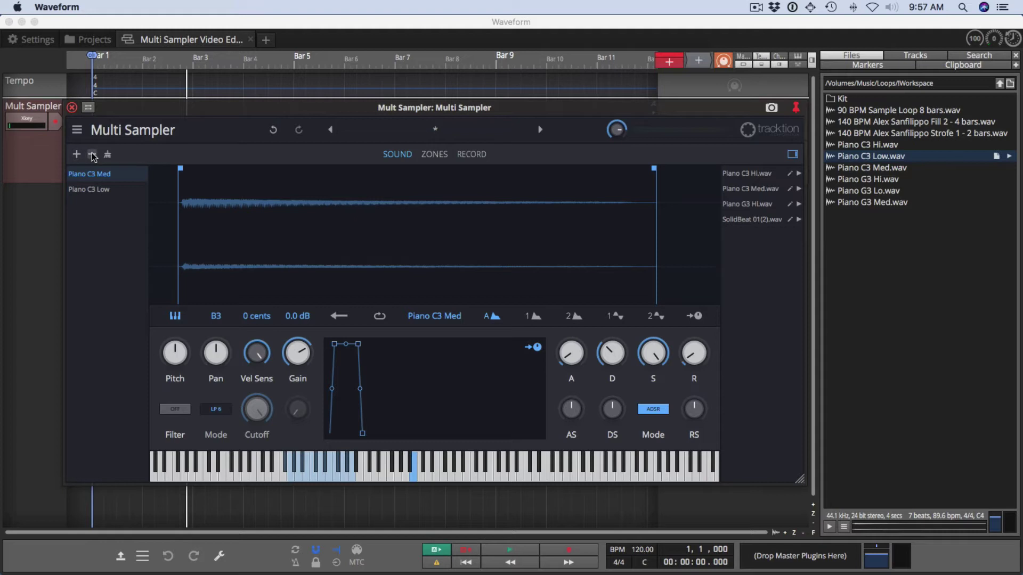
right_click(97, 190)
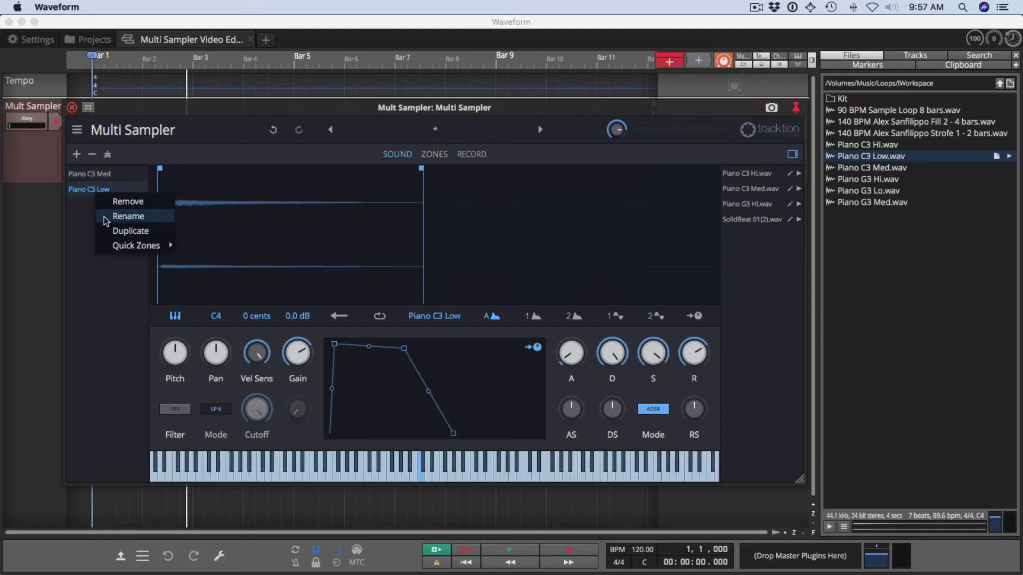
click(120, 155)
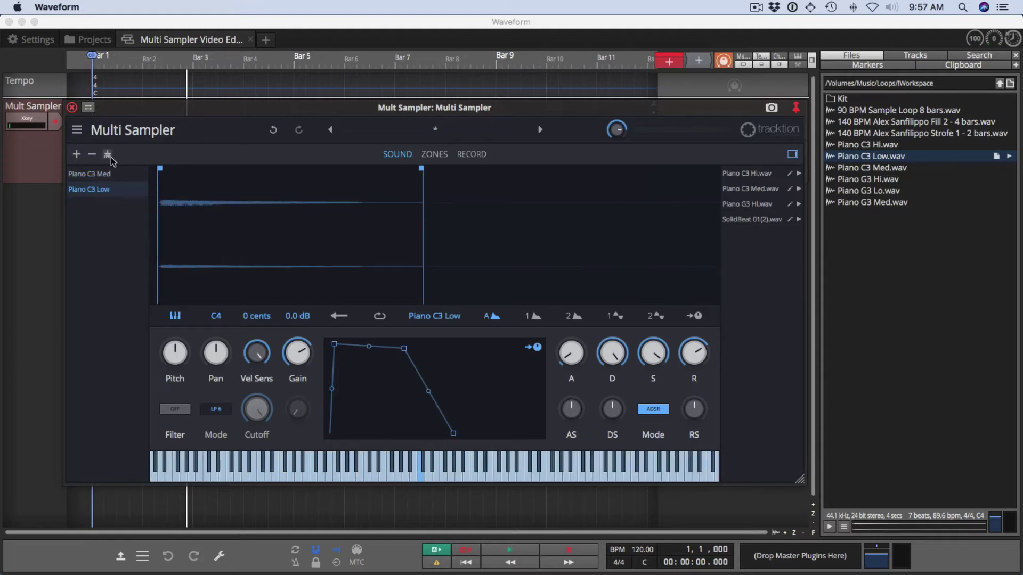
Remove all sound layers and reload Piano C3 Low.wav as the only layer
click(107, 155)
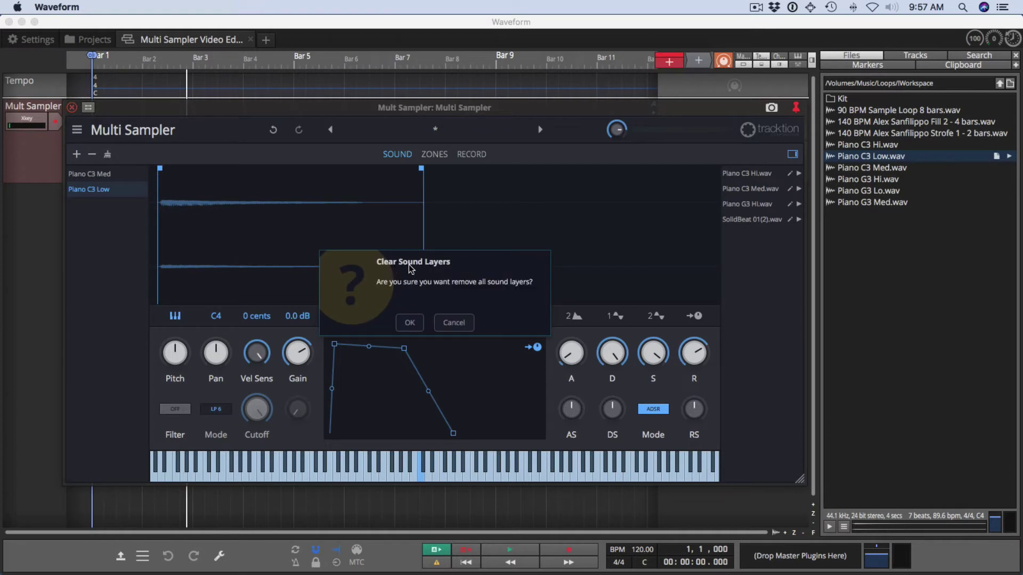
click(408, 323)
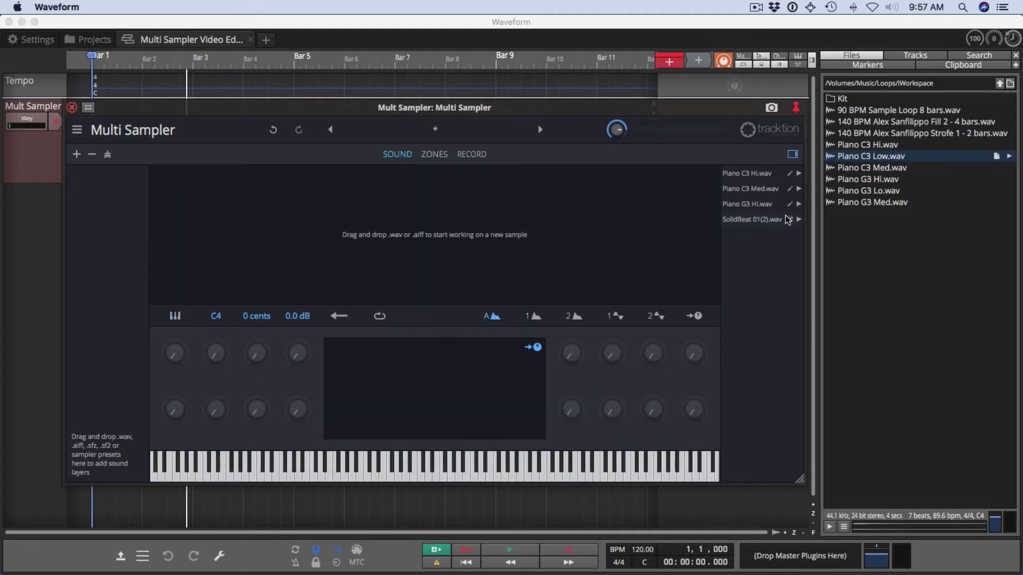
drag(873, 156, 126, 206)
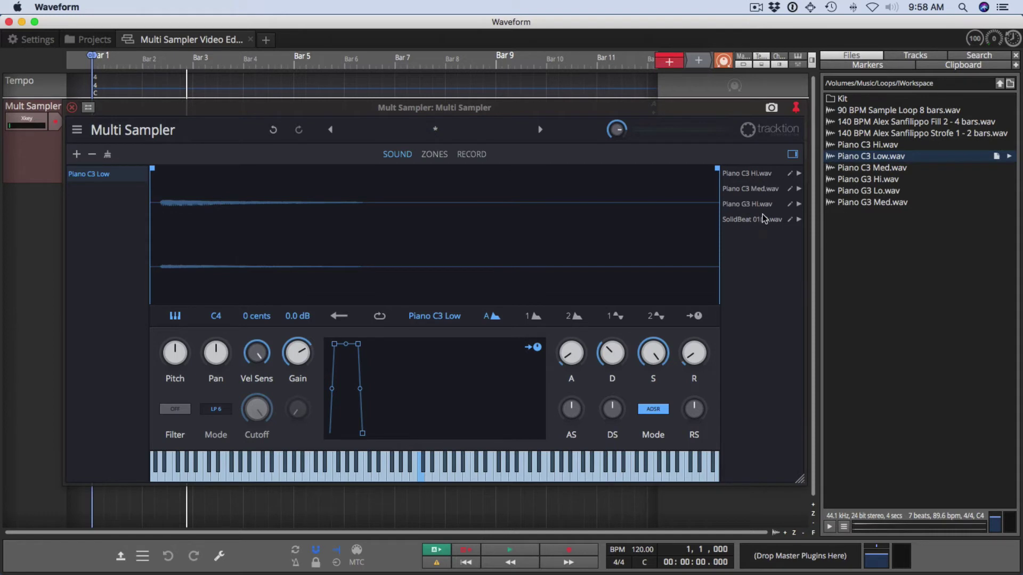
Add Piano G3 Hi and Piano G3 Med to the sample list, load SolidBeat 01(2) as a layer, and view its zones
click(877, 181)
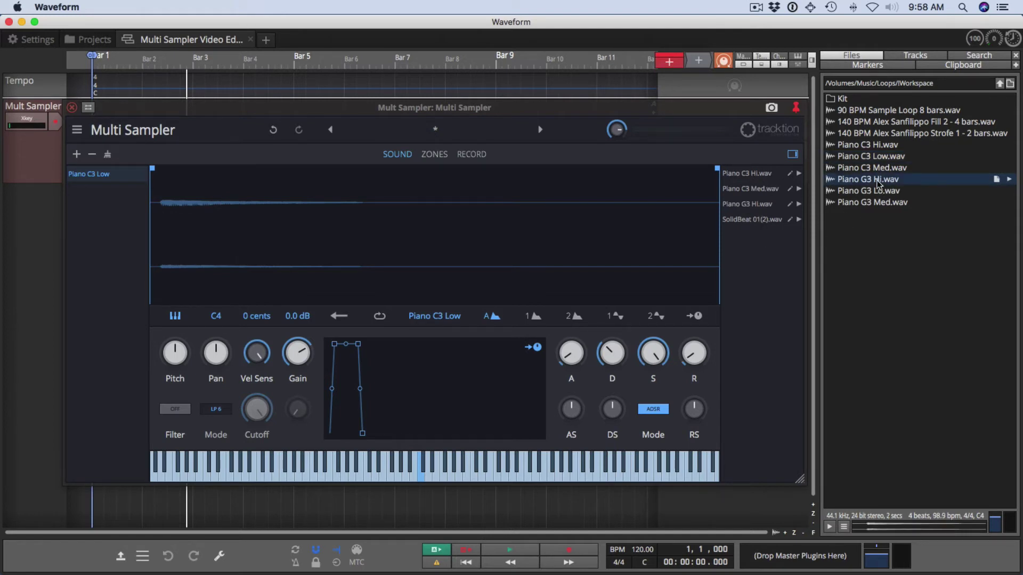
drag(878, 181, 756, 262)
drag(859, 201, 760, 280)
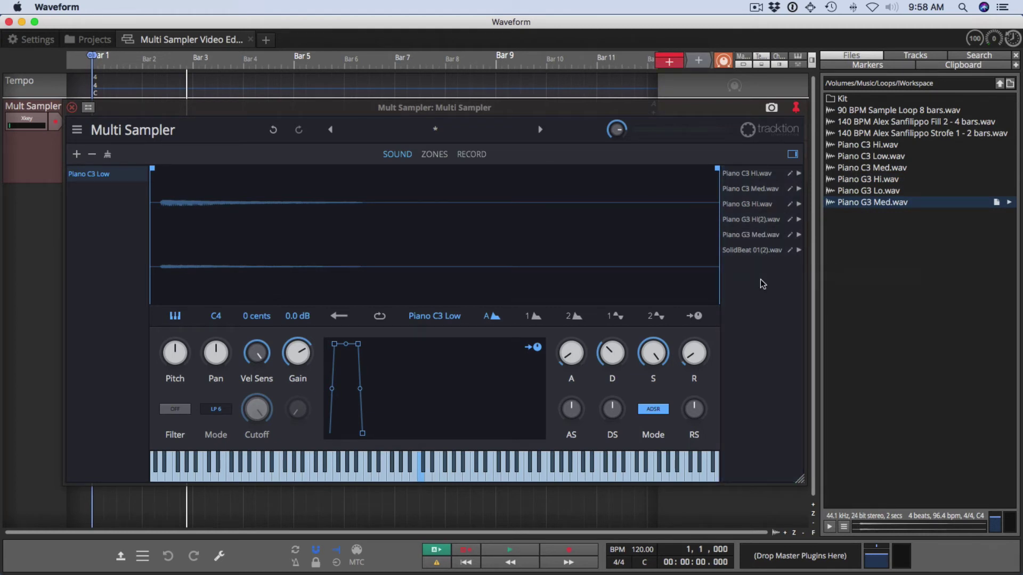
drag(763, 254, 127, 237)
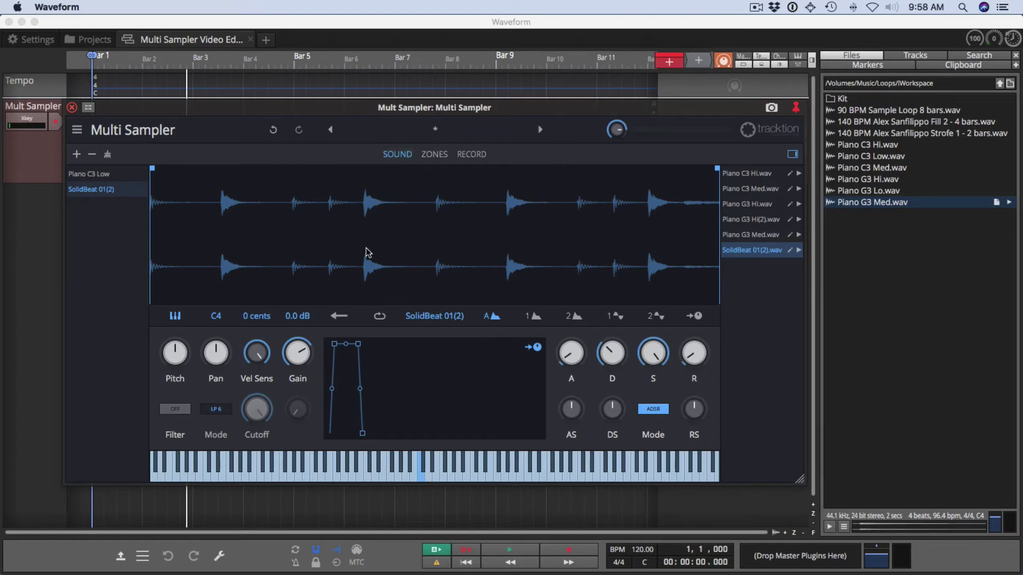
click(434, 154)
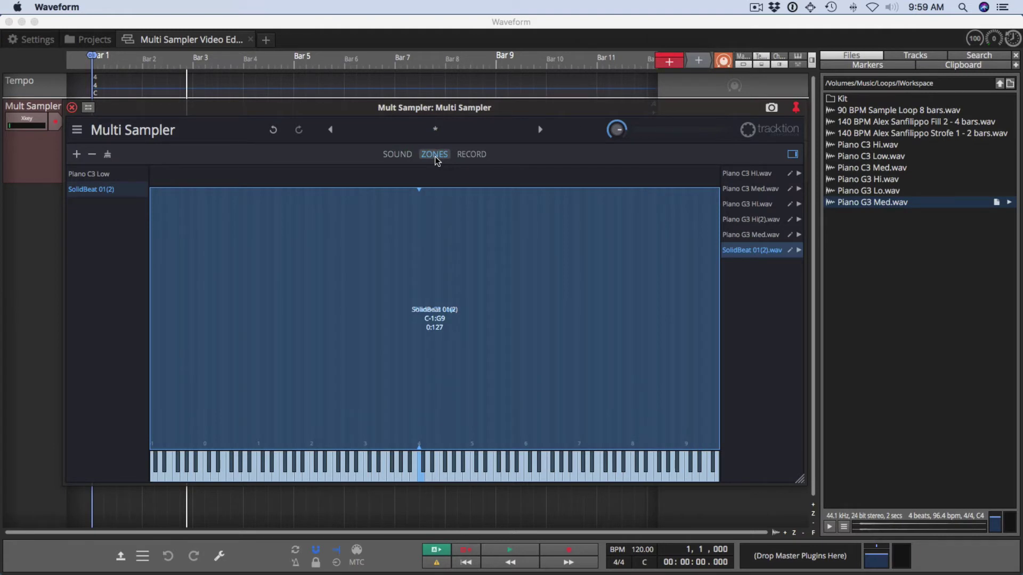
Delete the SolidBeat 01(2) layer and resize the Piano C3 Low zone to keys C2–C6
click(91, 155)
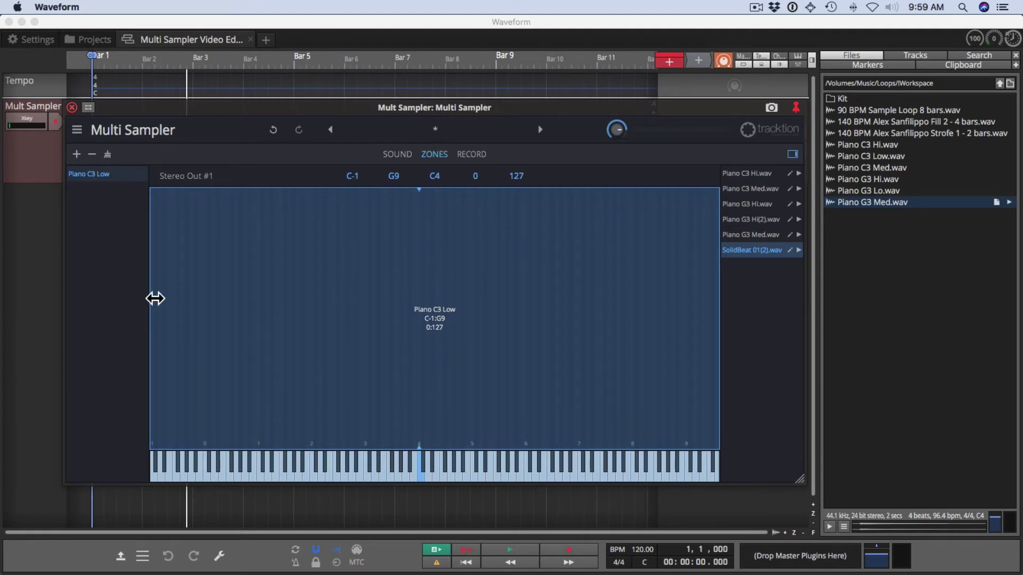
drag(155, 298, 316, 309)
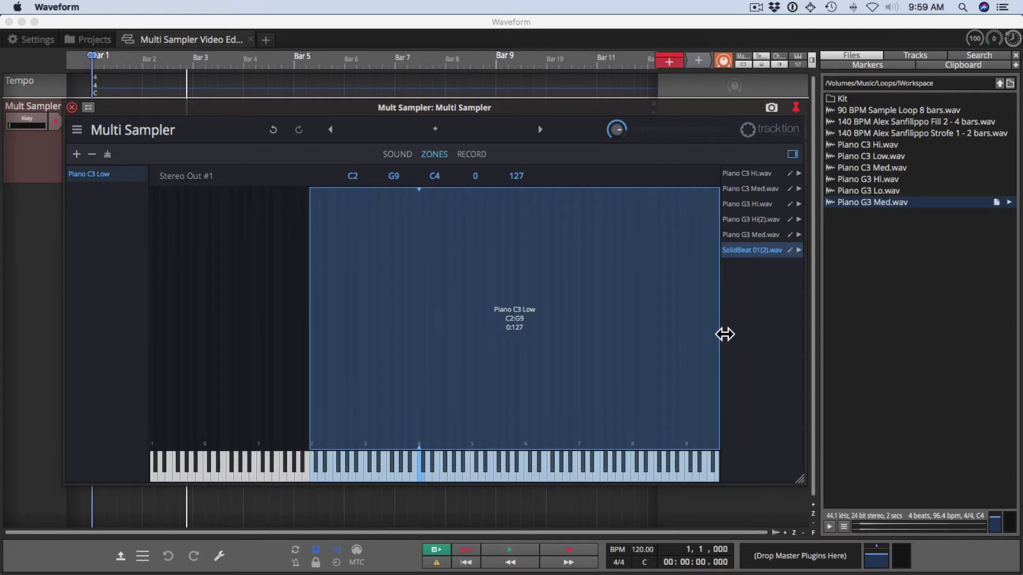
drag(724, 334, 531, 383)
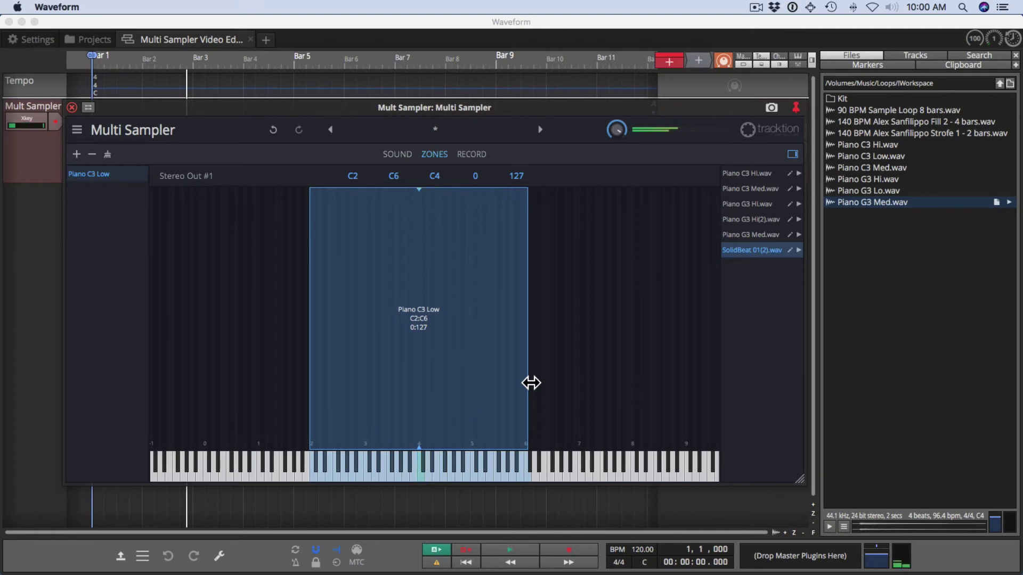
mouse_move(92, 176)
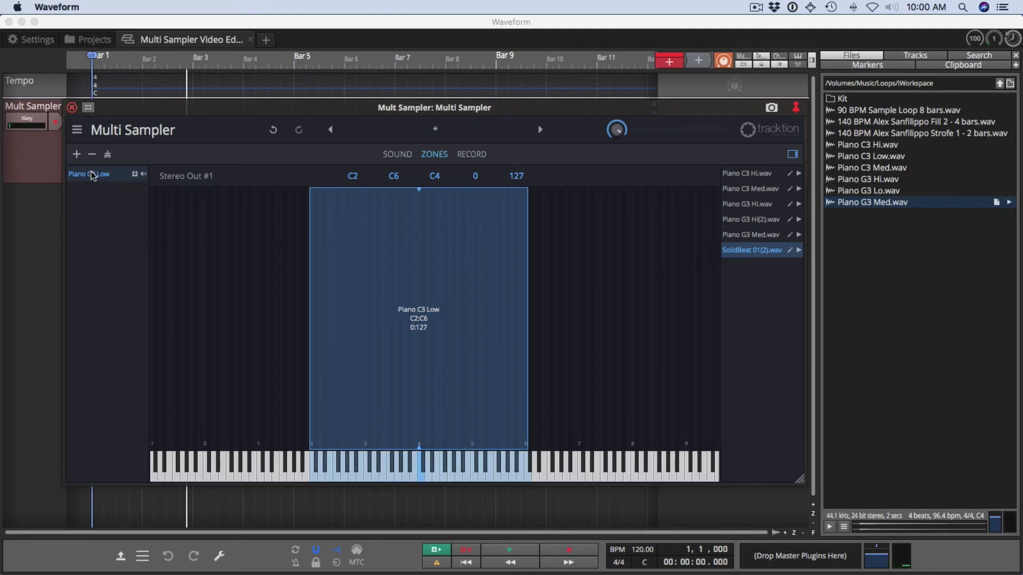
Set the Piano C3 Low zone's keys to C2–B5 and move its root note down to C3
double_click(353, 179)
drag(313, 235, 319, 256)
click(396, 176)
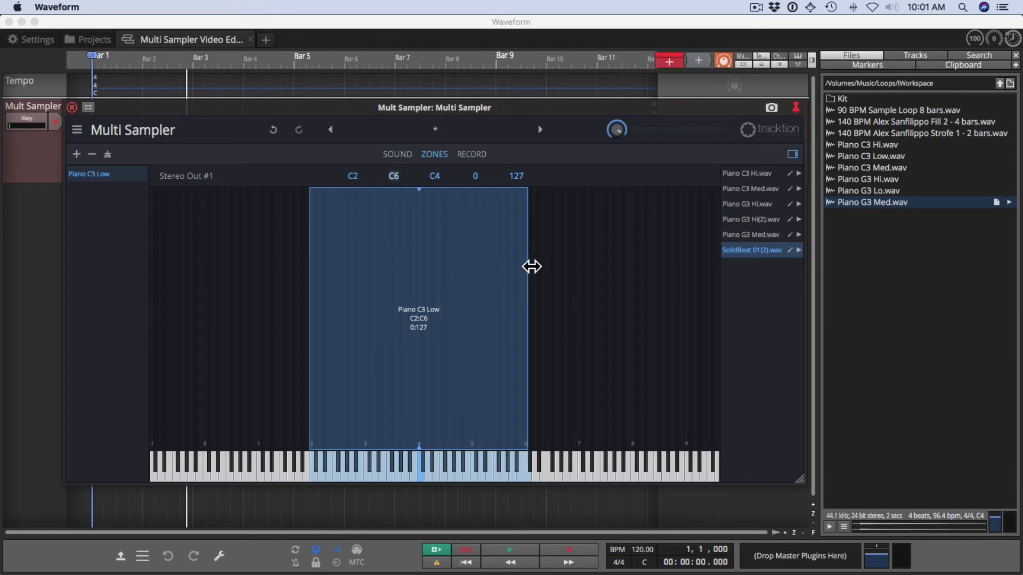
mouse_move(531, 266)
mouse_down()
mouse_move(484, 263)
mouse_move(526, 265)
mouse_up()
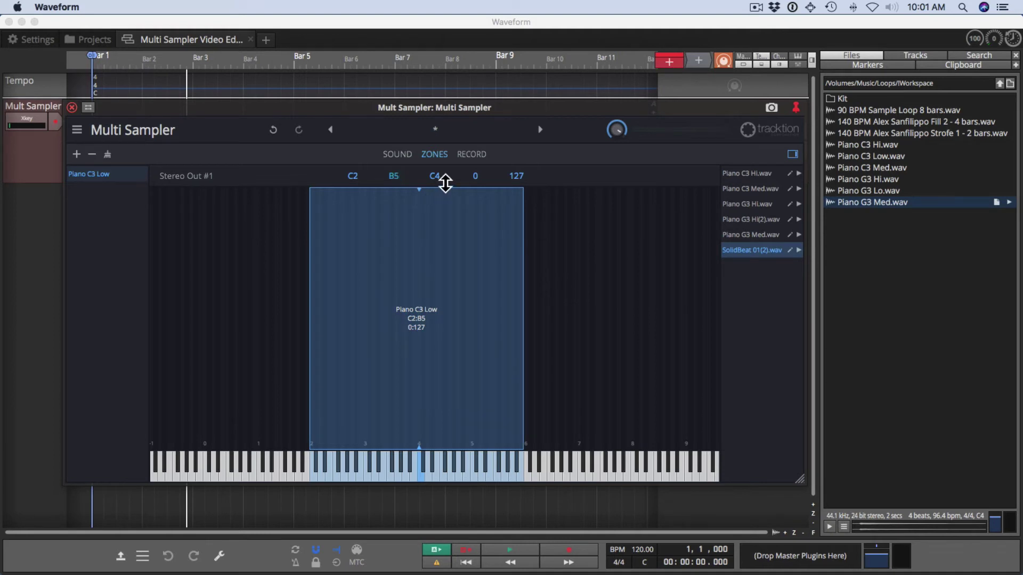
mouse_move(445, 183)
mouse_down()
mouse_move(443, 217)
mouse_move(445, 184)
mouse_up()
Raise the zone's minimum velocity to 102, then drop Piano G3 Med.wav in as a new zone
mouse_move(477, 187)
mouse_down()
mouse_move(474, 279)
mouse_move(479, 183)
mouse_up()
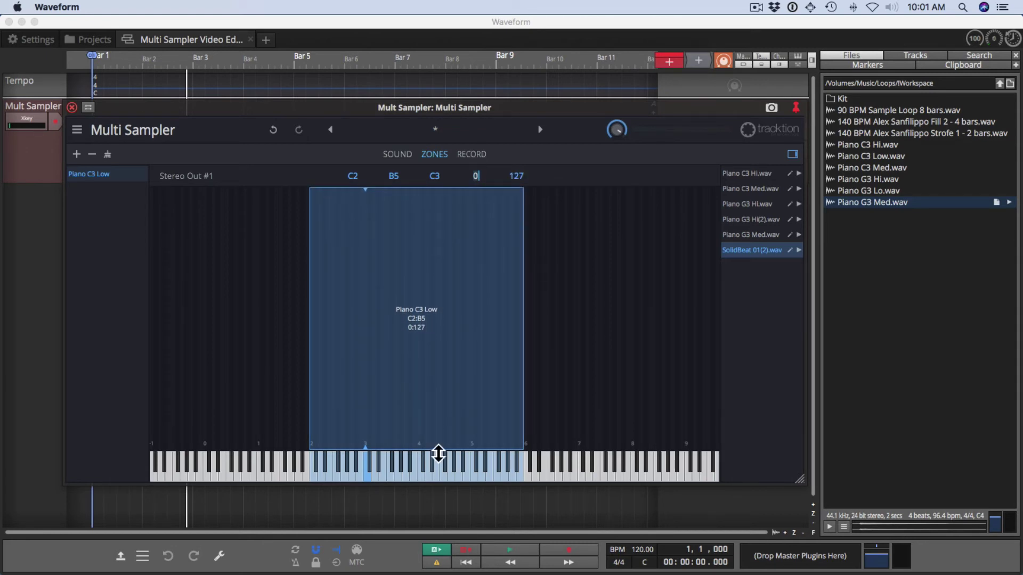
drag(435, 449, 440, 246)
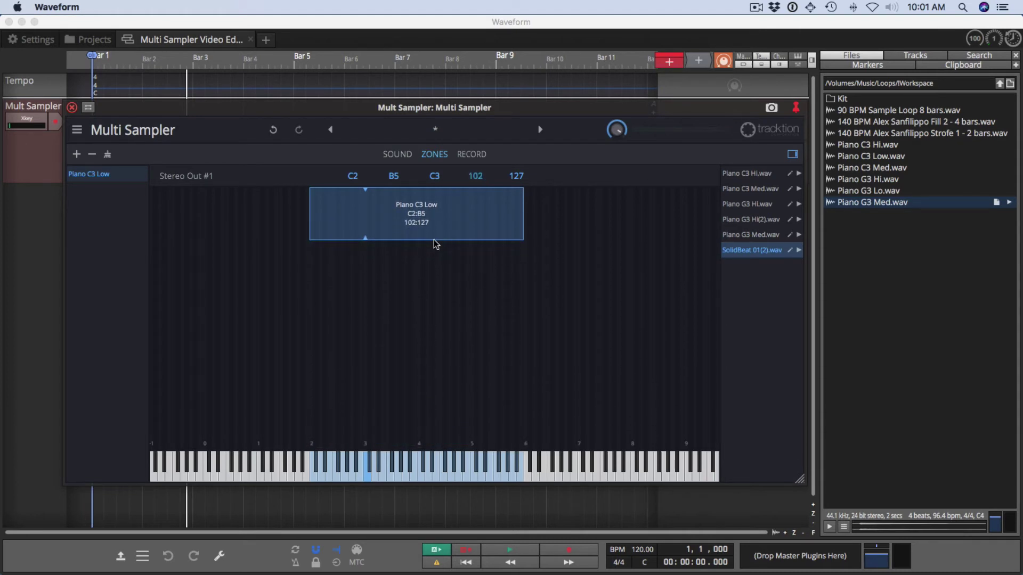
click(468, 178)
drag(735, 237, 361, 337)
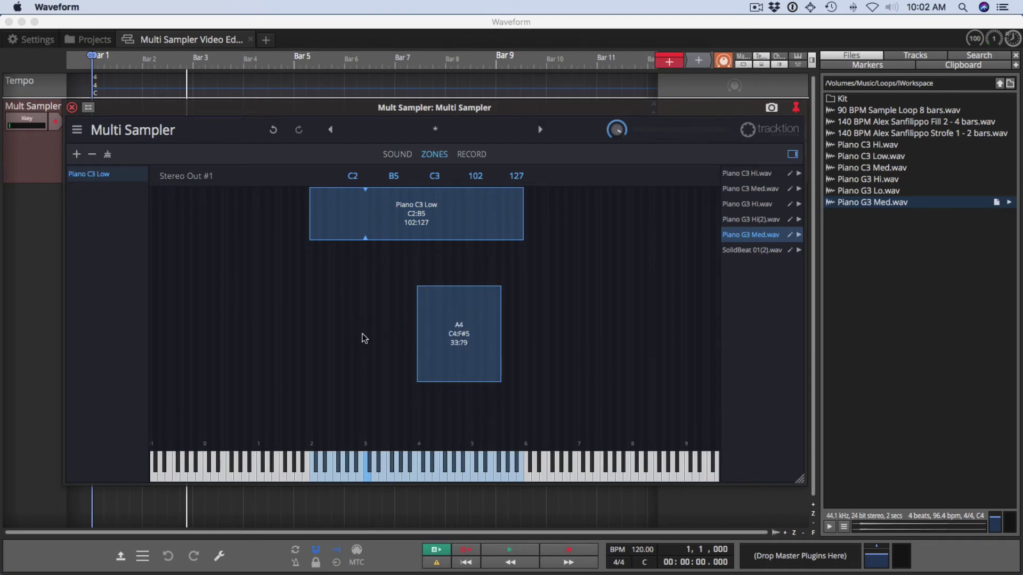
Move the Piano G3 Med zone to keys E6–A#7 and check its zone options without changes
drag(458, 337, 580, 238)
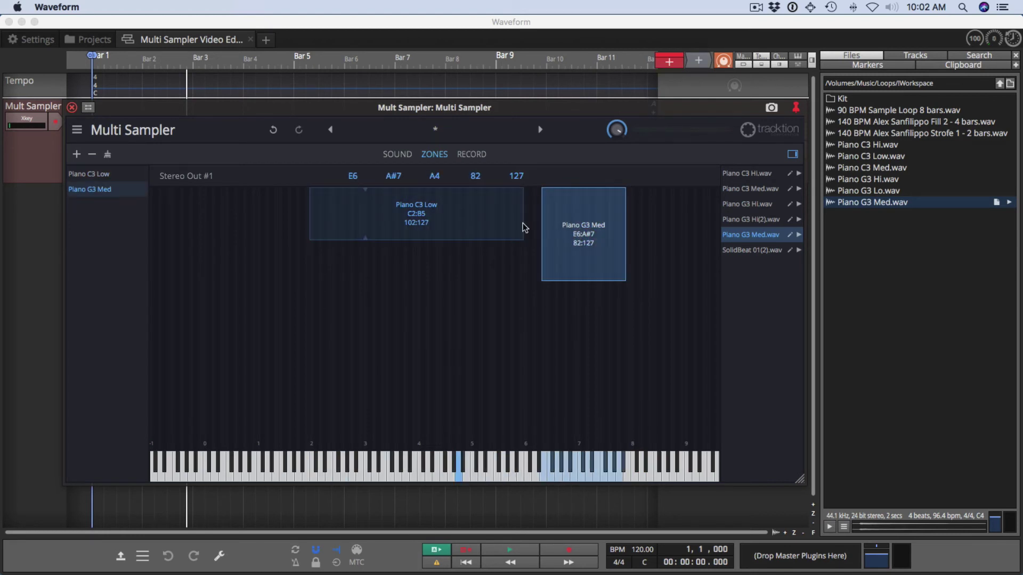
click(463, 213)
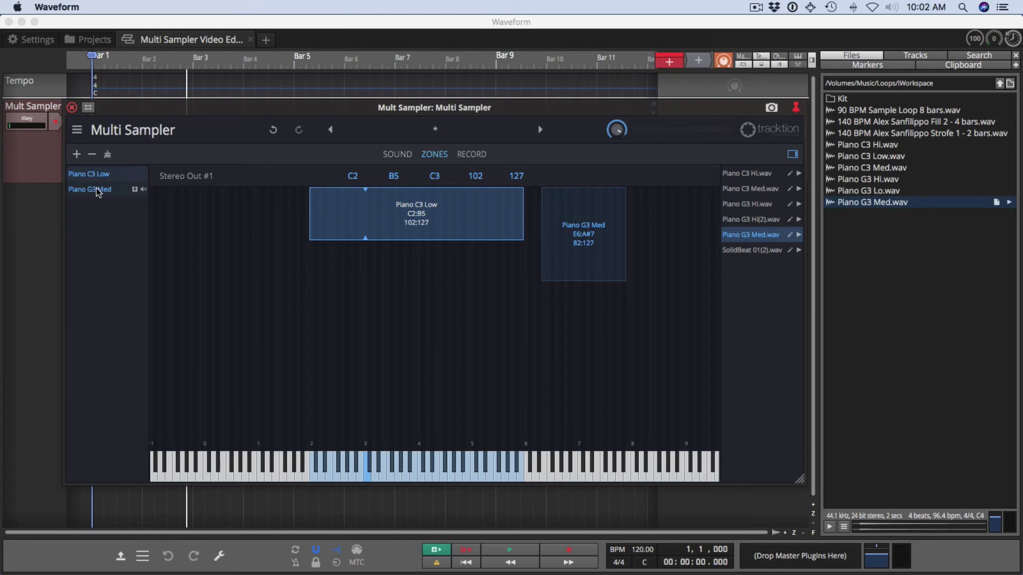
click(585, 256)
right_click(584, 255)
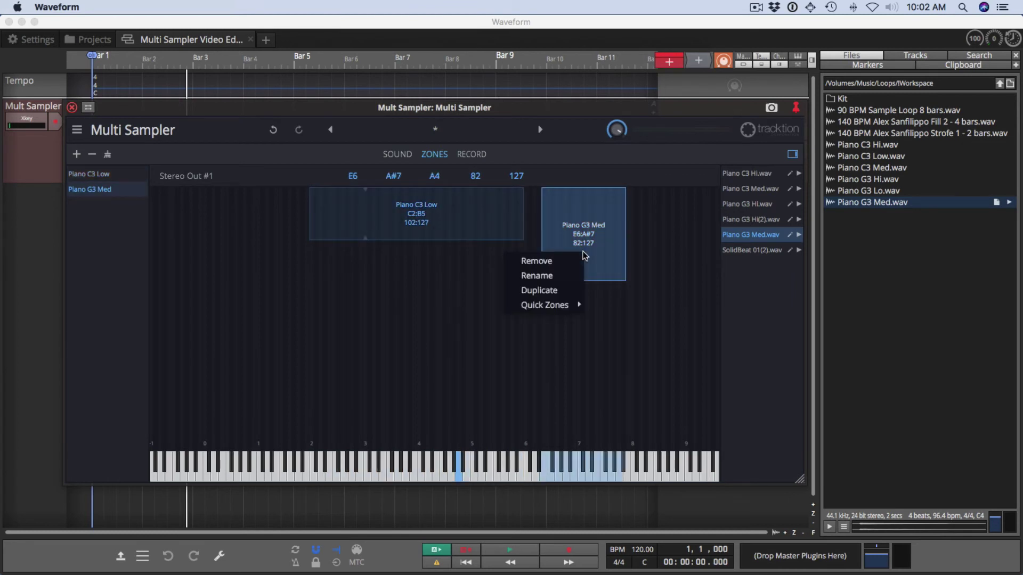
mouse_move(561, 304)
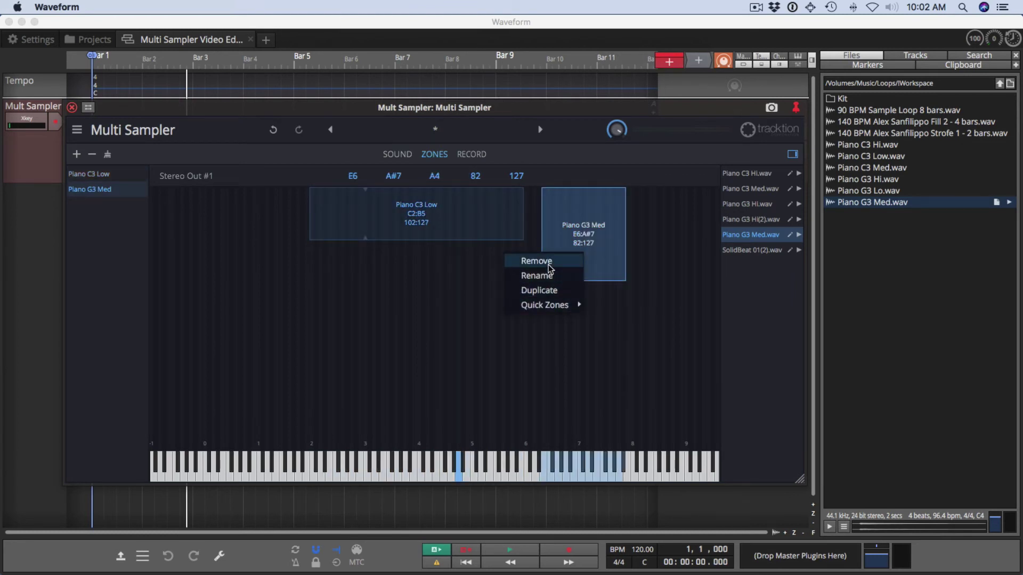
click(455, 293)
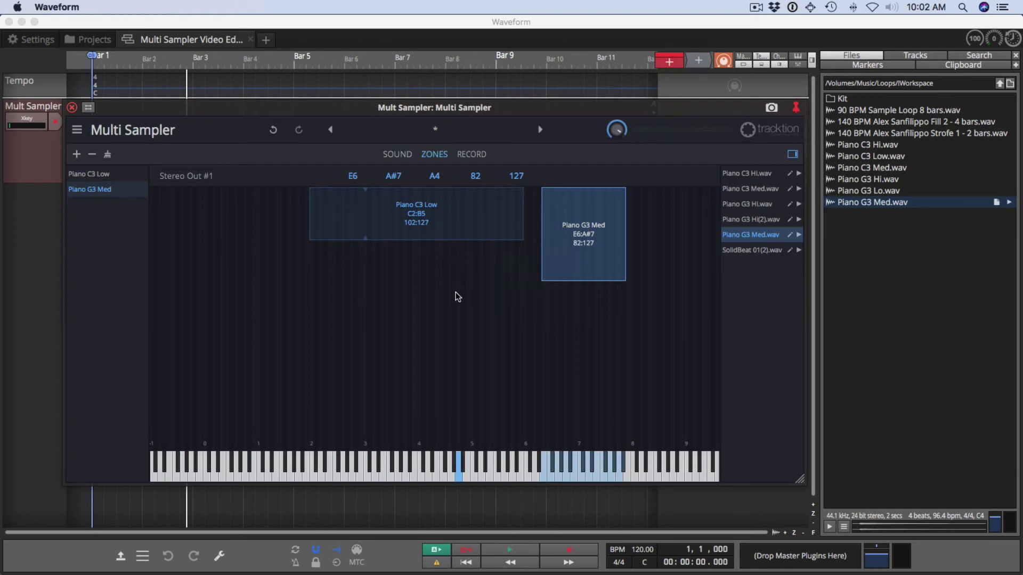
Switch to the RECORD page and load Piano C3 Hi.wav from the sample list into the editor
click(469, 156)
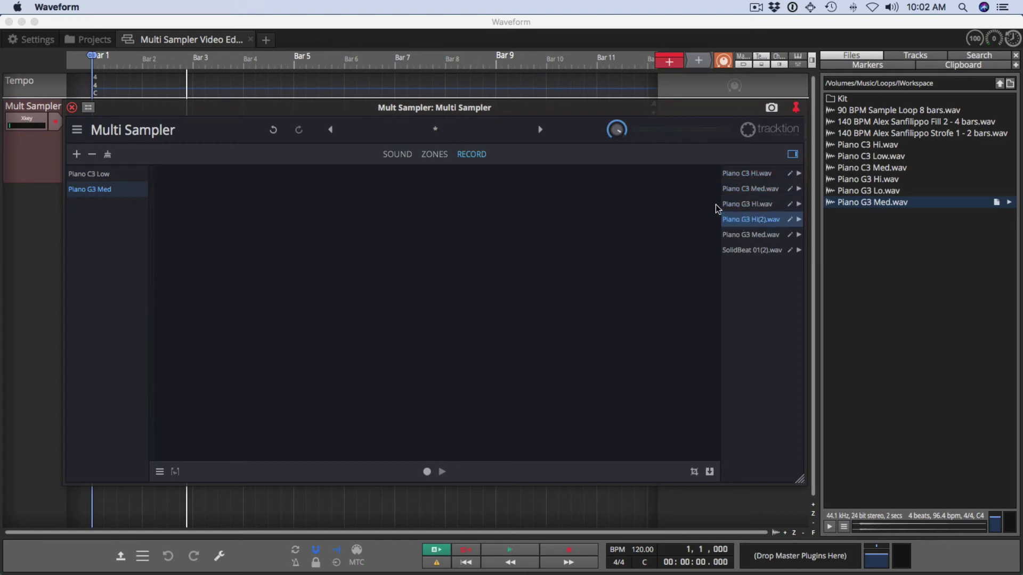
click(792, 154)
click(792, 154)
click(778, 176)
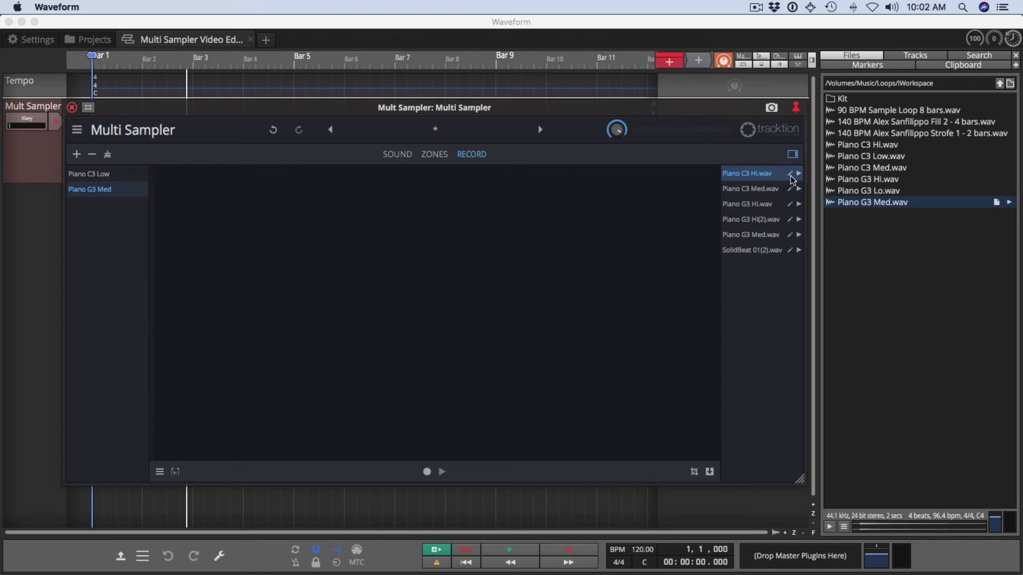
click(789, 175)
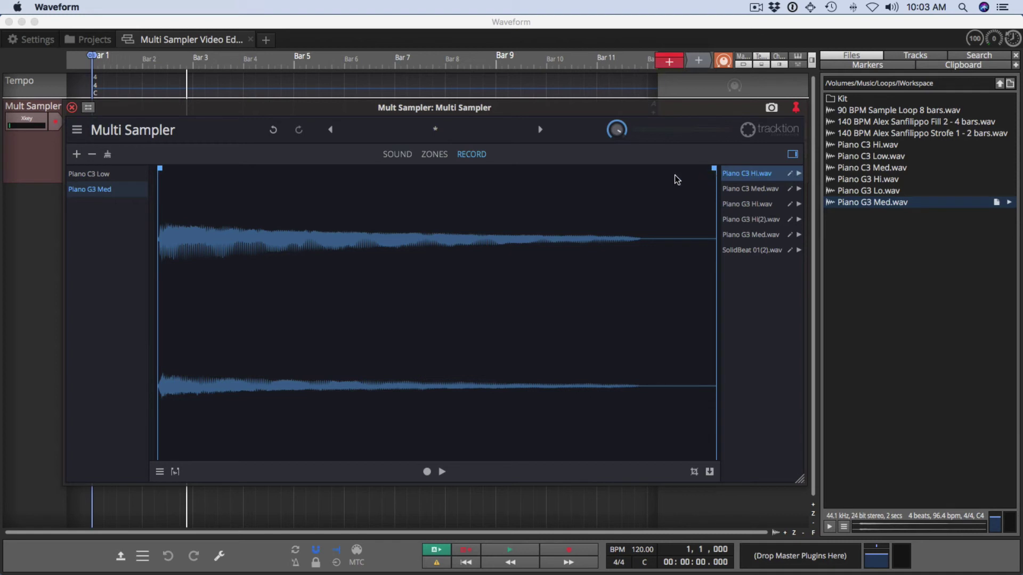
Pull Piano C3 Hi.wav's end marker earlier, audition it, and review the recording source choices
drag(714, 168, 651, 169)
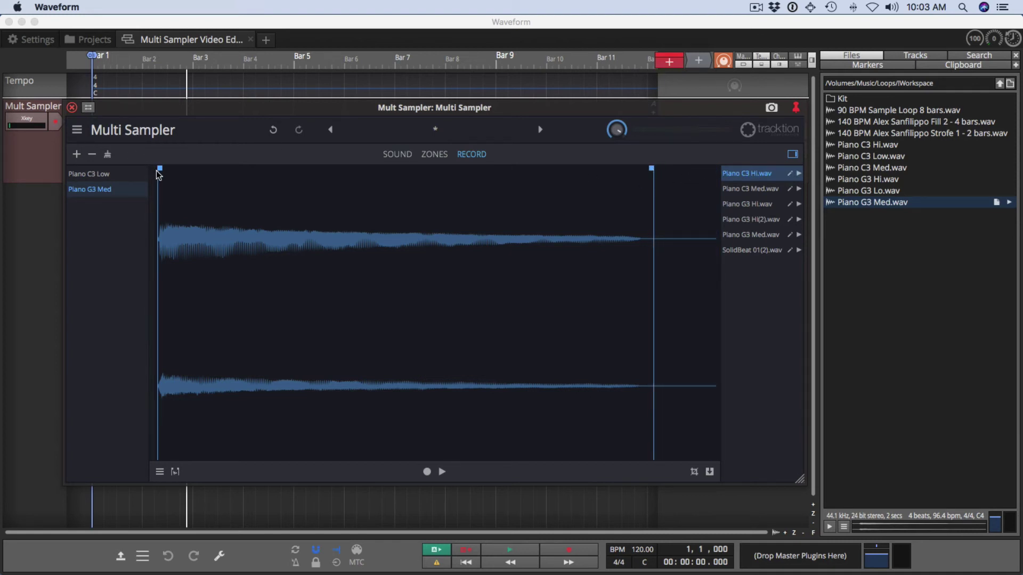
click(442, 472)
click(160, 472)
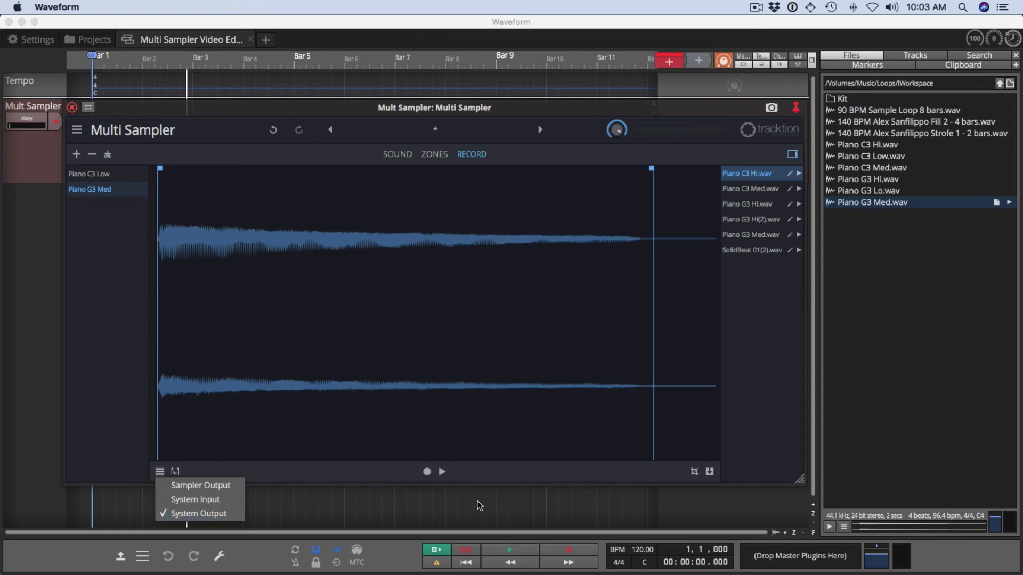
click(424, 483)
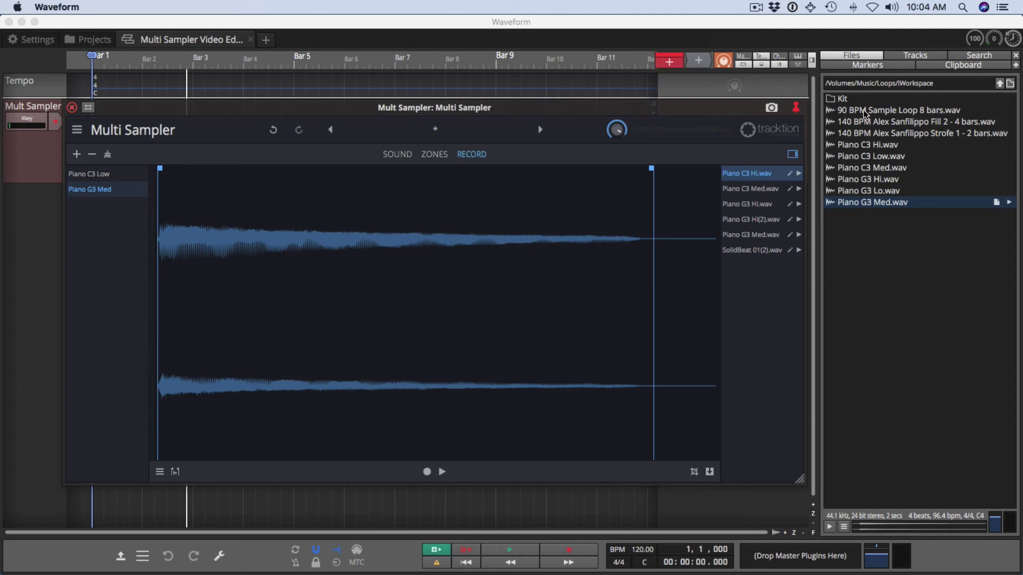
Load 90 BPM Sample Loop 8 bars.wav and automatically slice it on every beat
drag(864, 112, 766, 281)
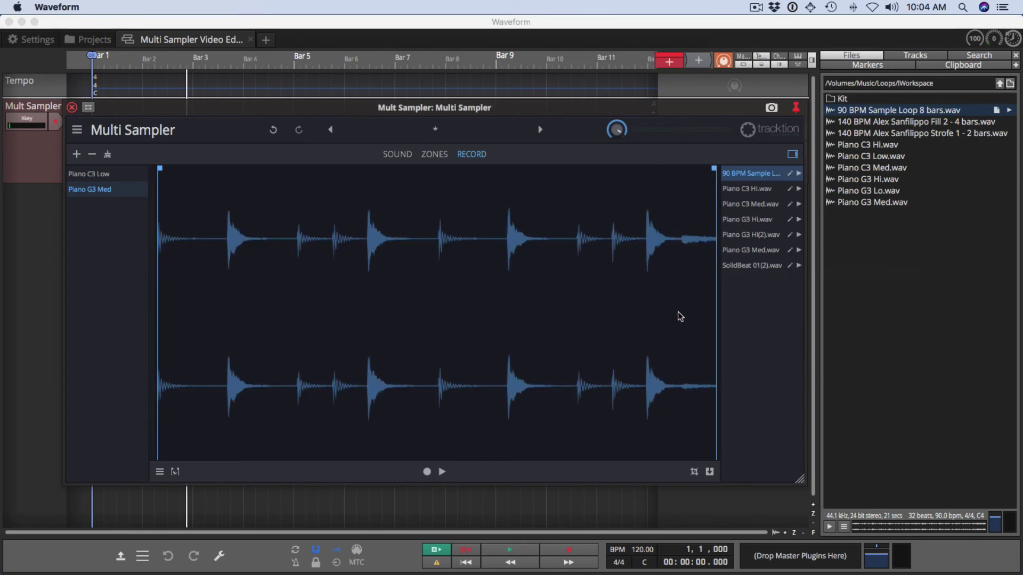
click(694, 472)
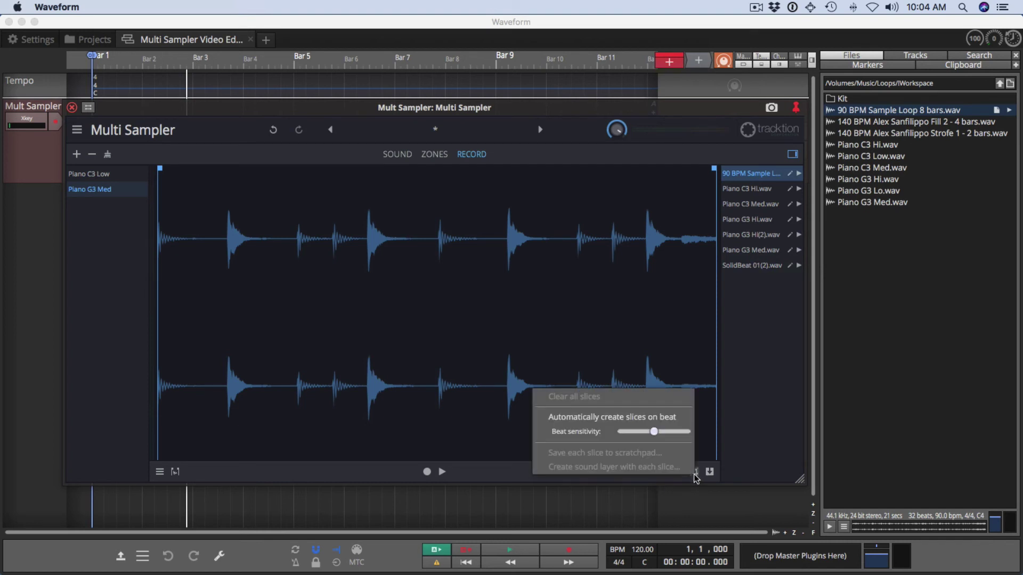
click(600, 417)
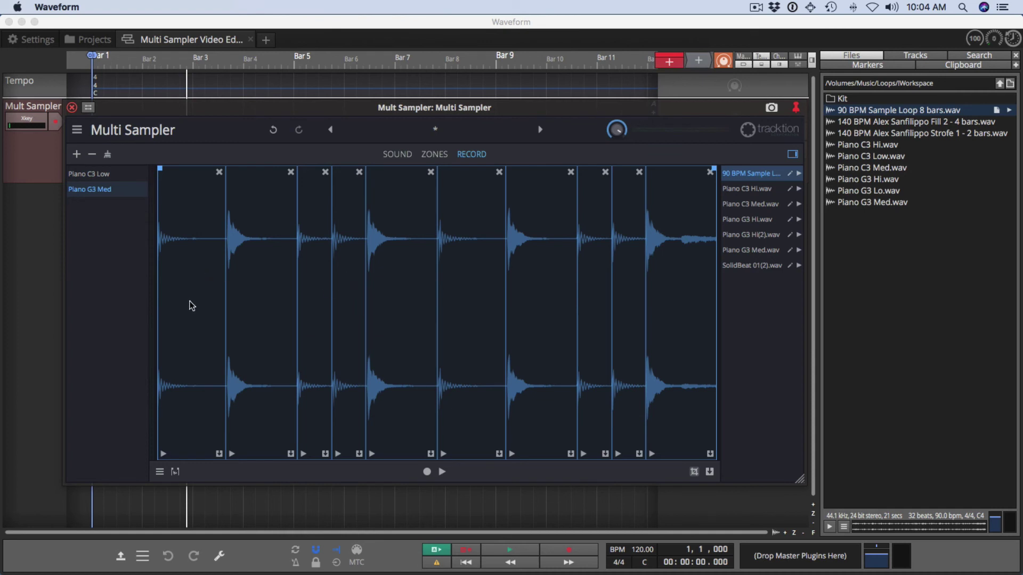
Play the drum loop and audition its second slice
right_click(681, 343)
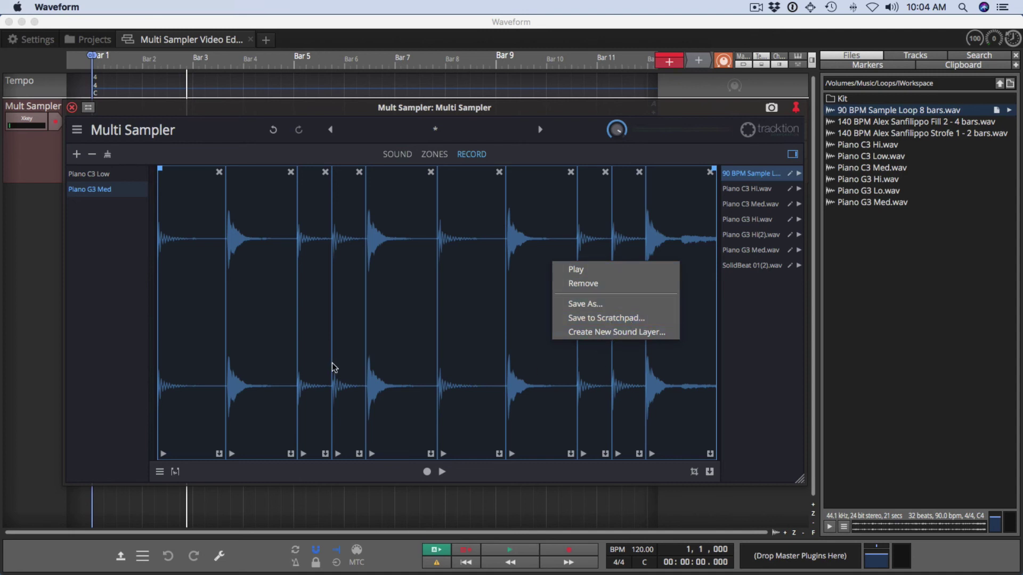
click(249, 308)
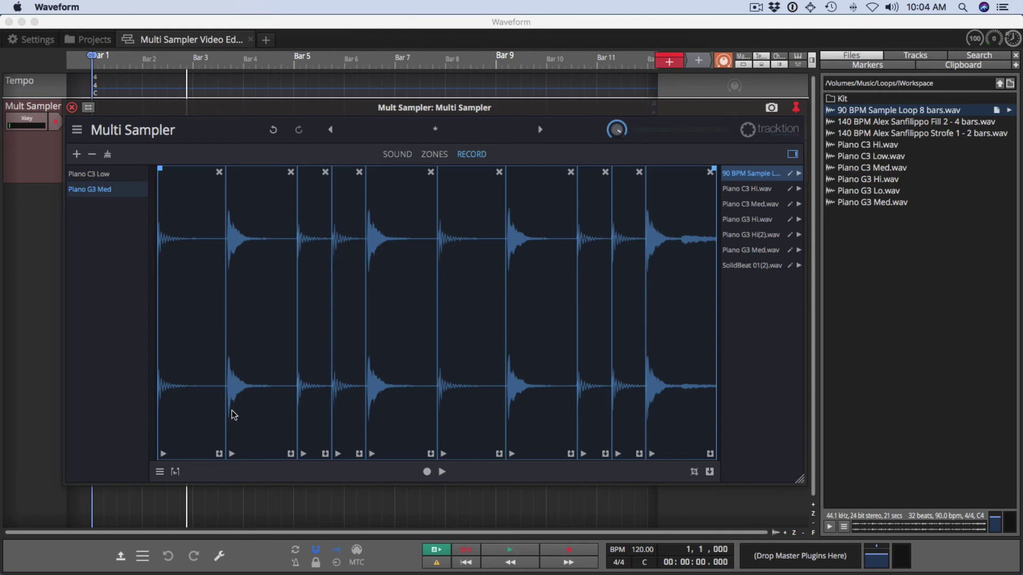
click(231, 455)
click(231, 455)
Create a new sound layer named 'Snare' from the second slice
right_click(262, 353)
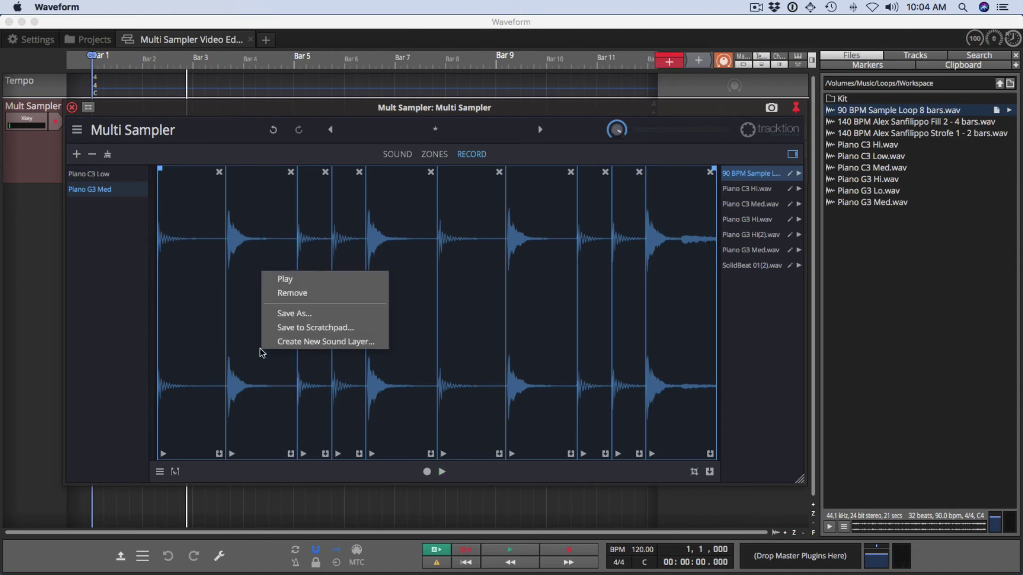
click(289, 342)
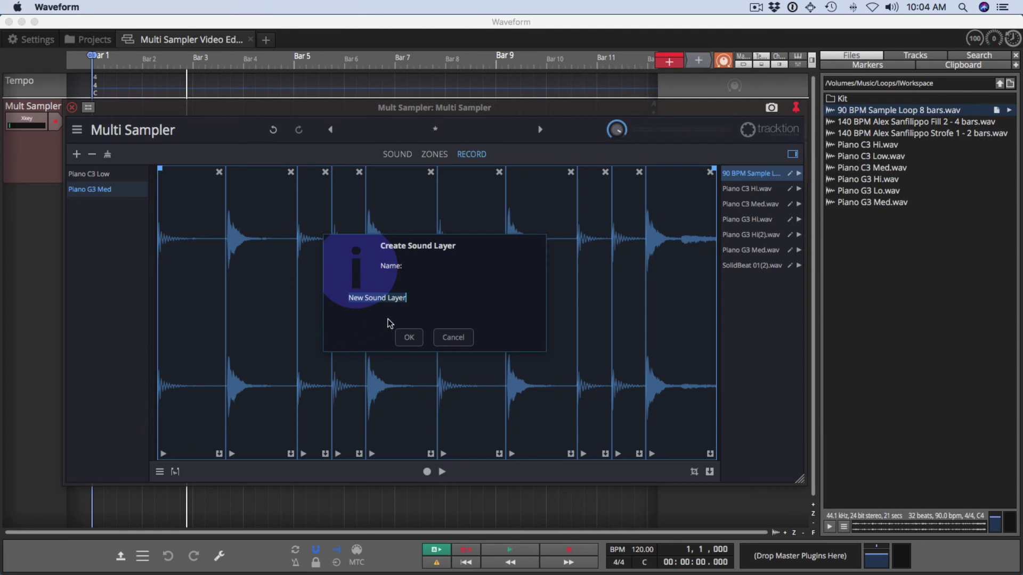
key(BackSpace)
text(Snare)
click(406, 337)
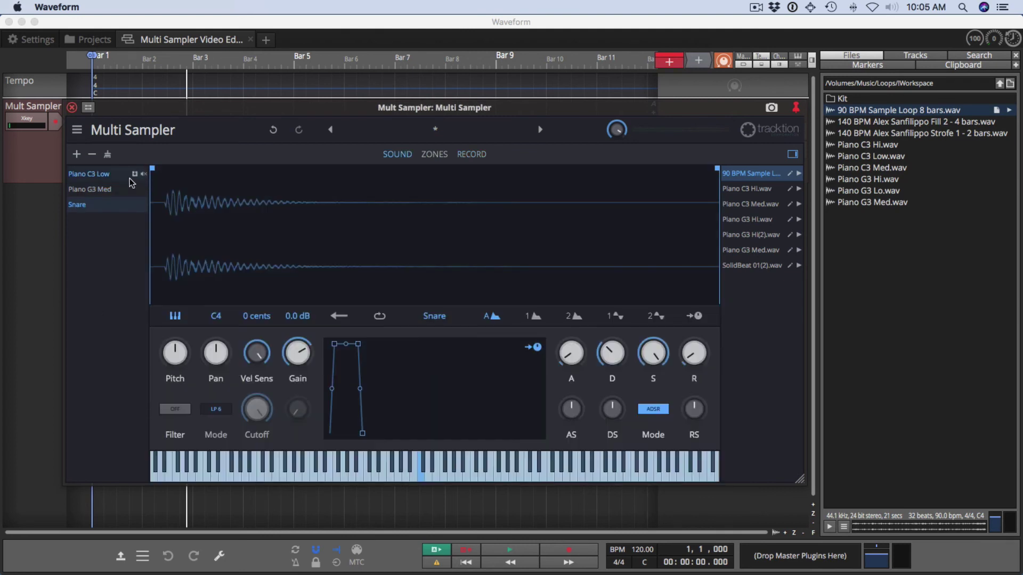
Trim the Snare layer to its single hit, quick-map it as a snare zone on D2, and return to the Record page
drag(153, 171, 160, 170)
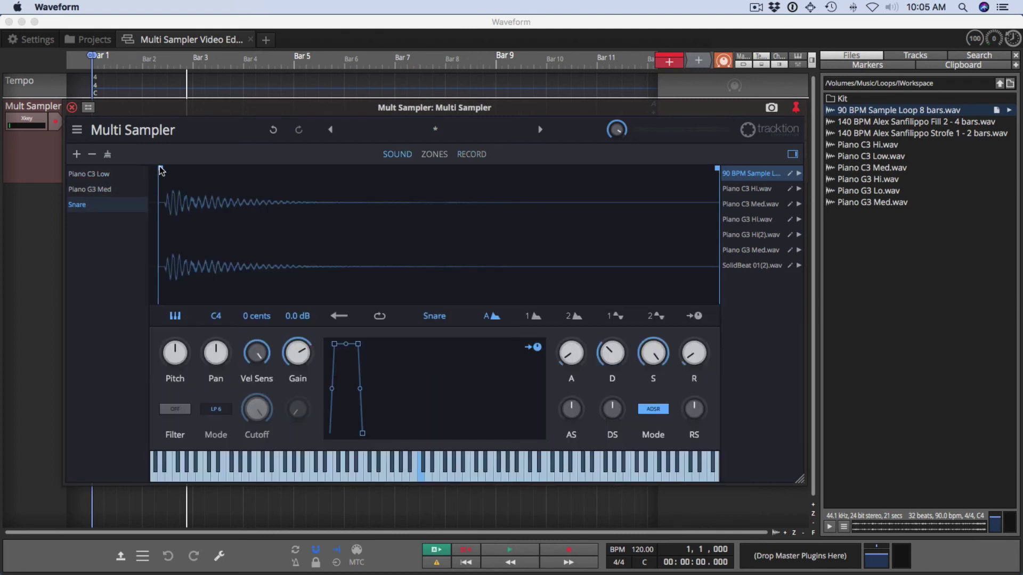
drag(716, 170, 348, 189)
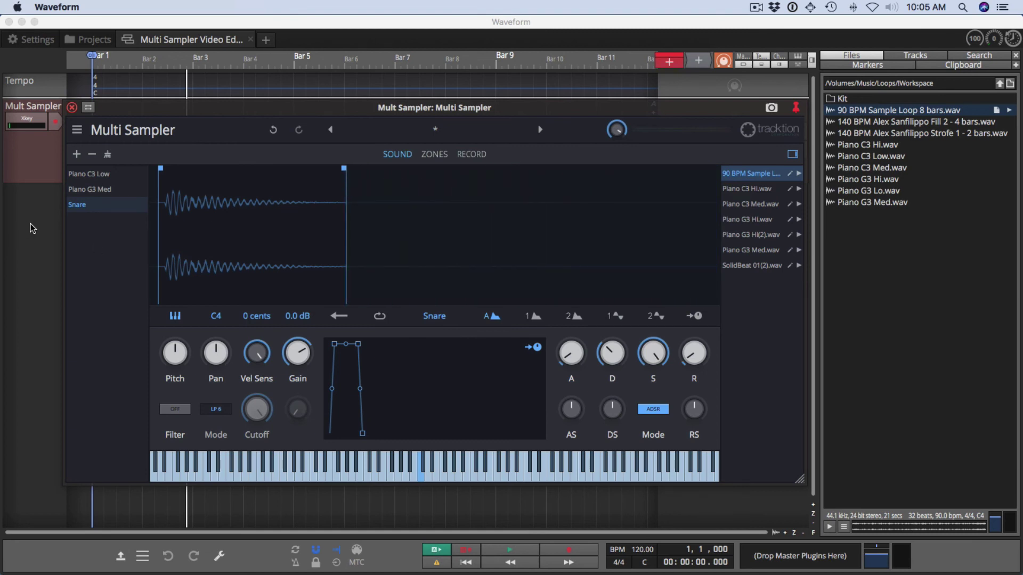
right_click(84, 208)
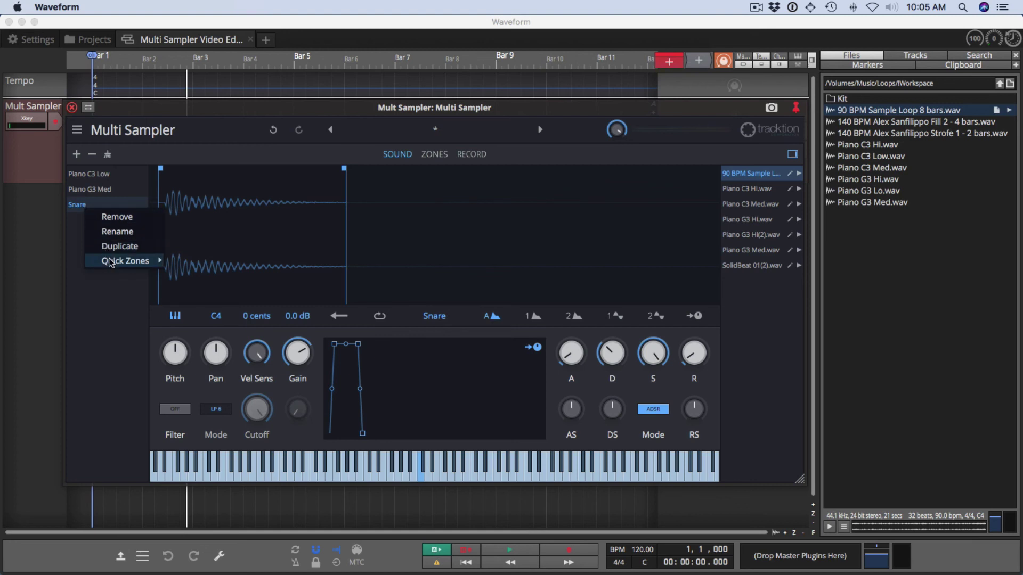
mouse_move(109, 262)
click(181, 279)
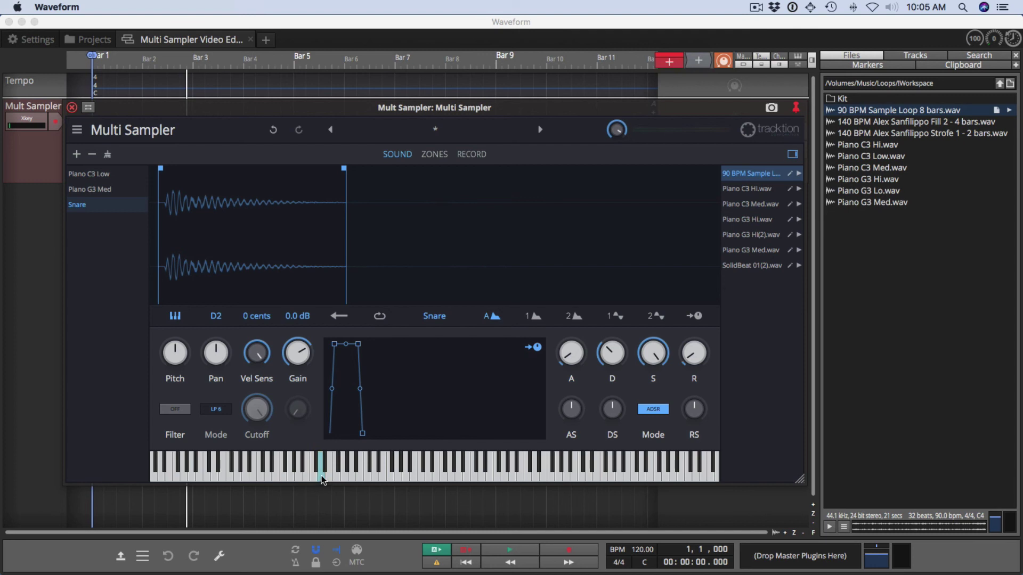
click(471, 154)
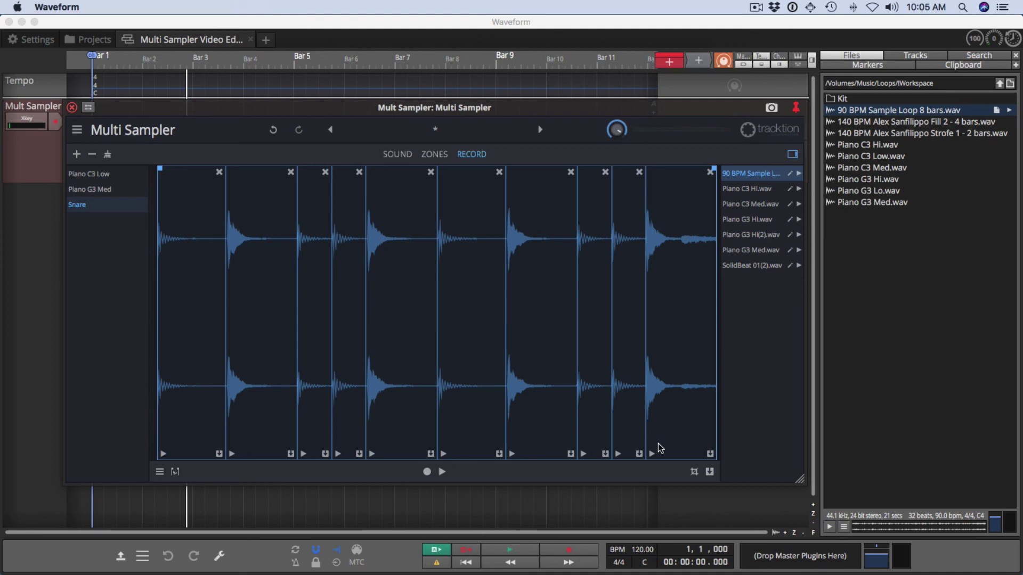
Create a sound layer from each drum-loop slice and drag the Multi Sampler window larger
click(693, 472)
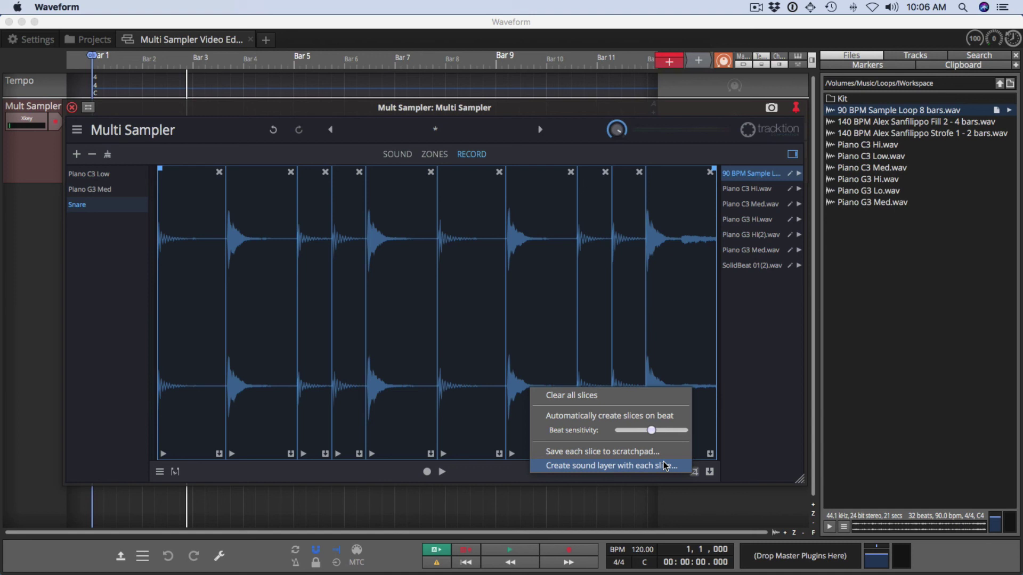
click(664, 466)
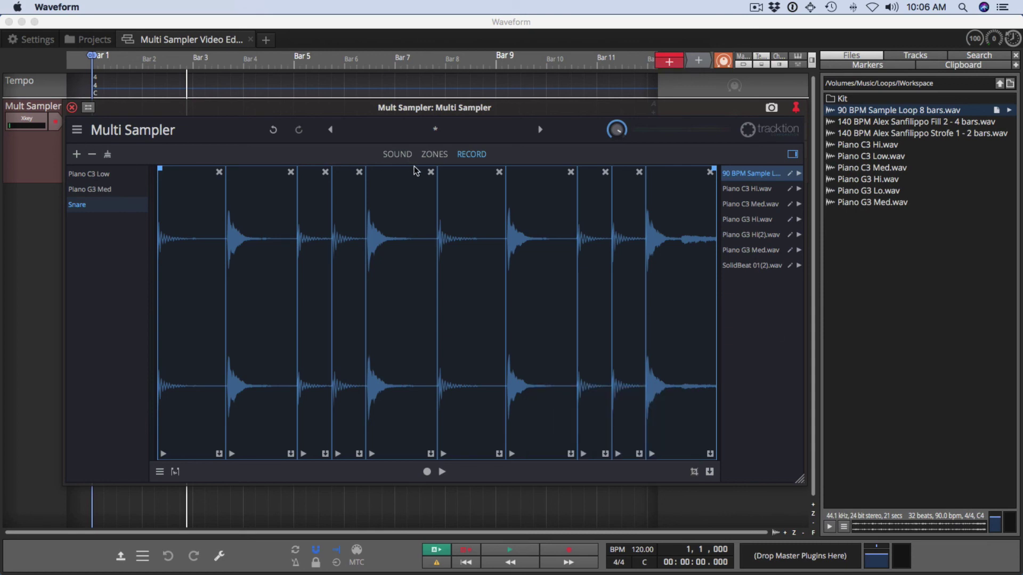
drag(801, 481, 816, 499)
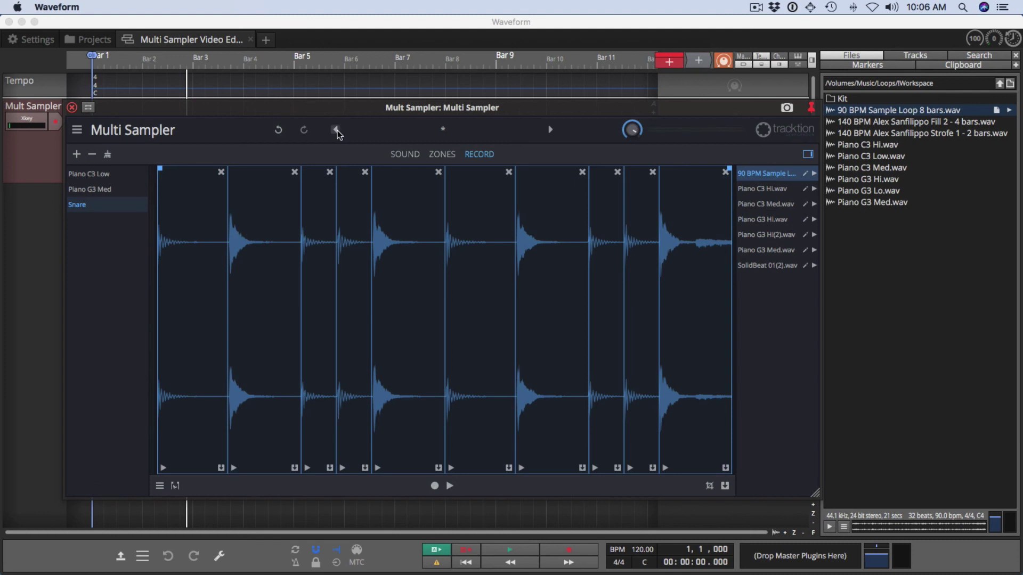
Leave the preset menu unchanged and lower the output level knob beside the tracktion logo to about a third
click(454, 129)
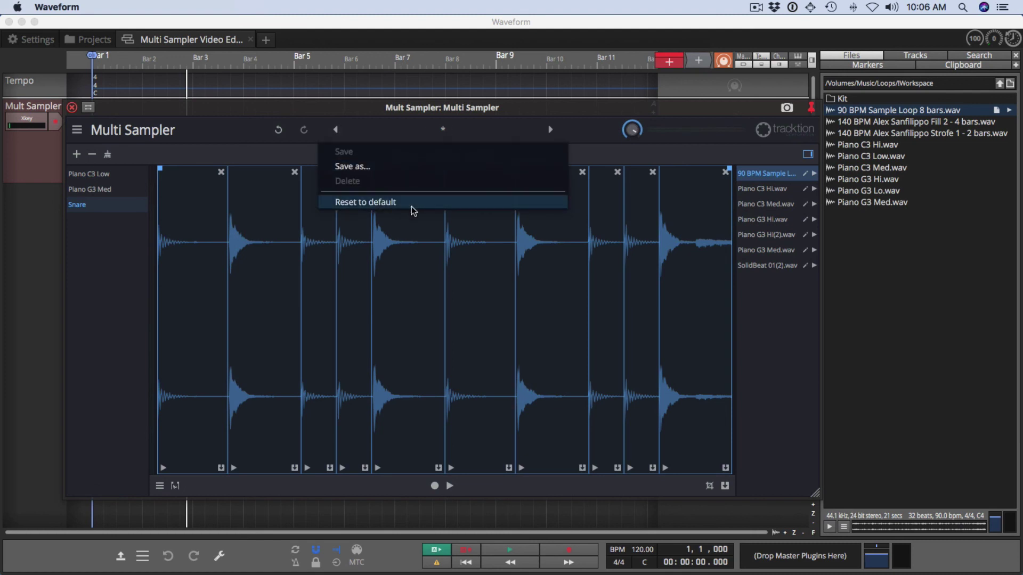
click(579, 134)
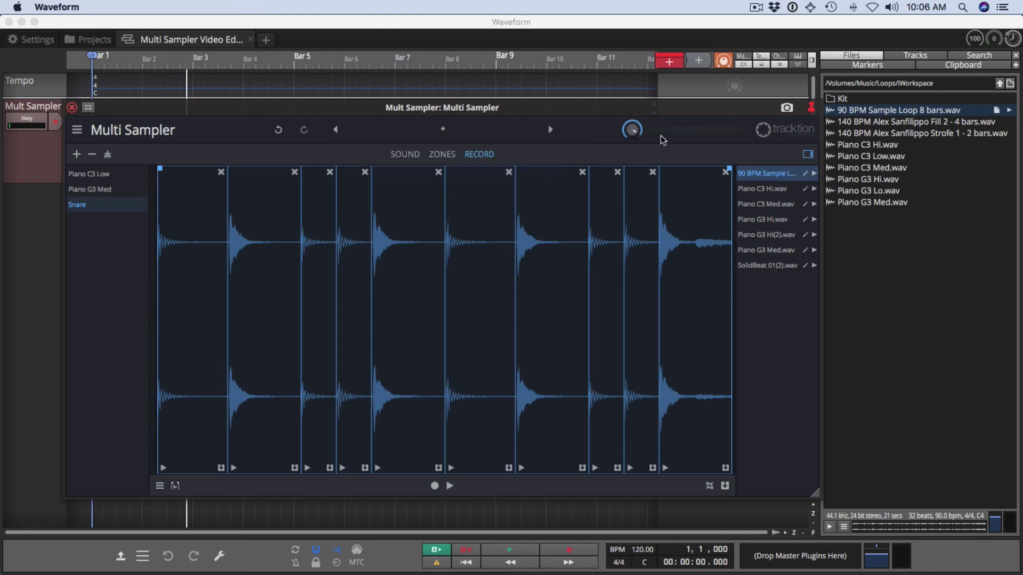
drag(632, 130, 626, 216)
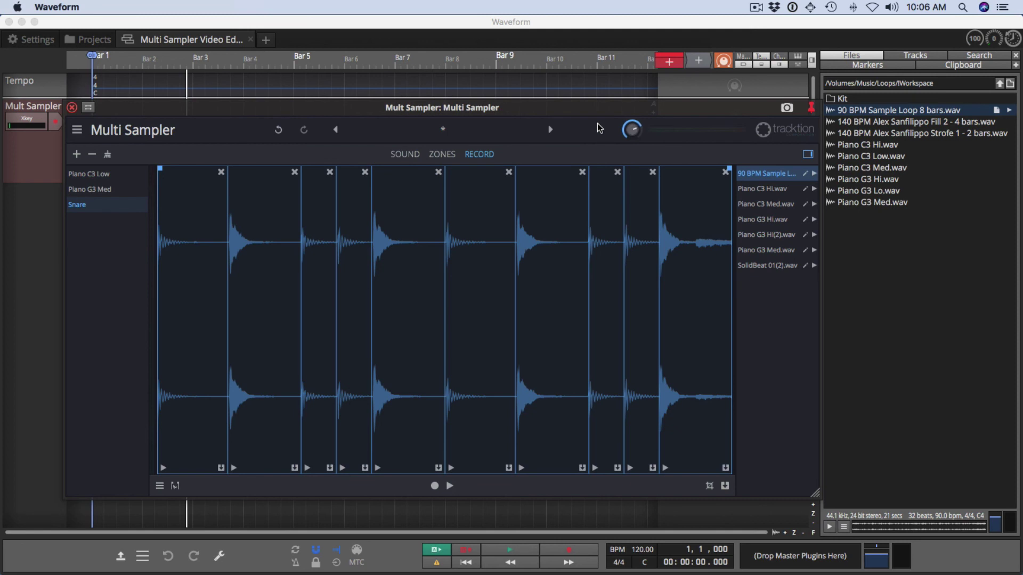